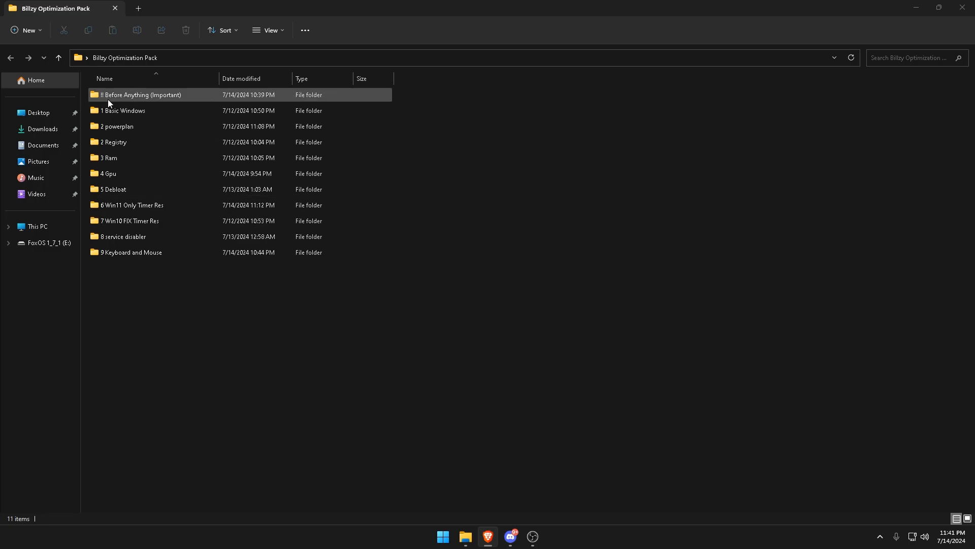
- Merge the Disable UAC registry file from the Before Anything folder
{"action": "double_click", "coordinate": [122, 96]}
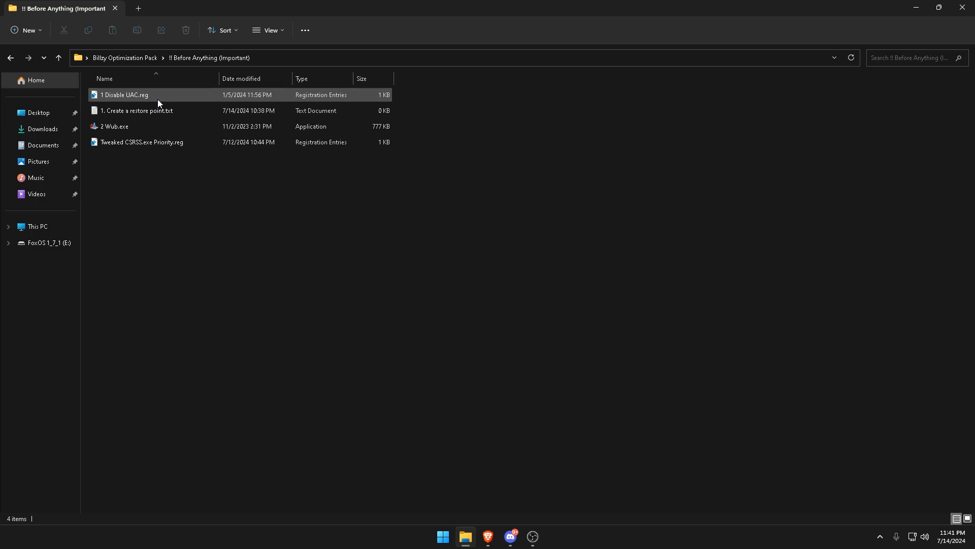
{"action": "double_click", "coordinate": [133, 93]}
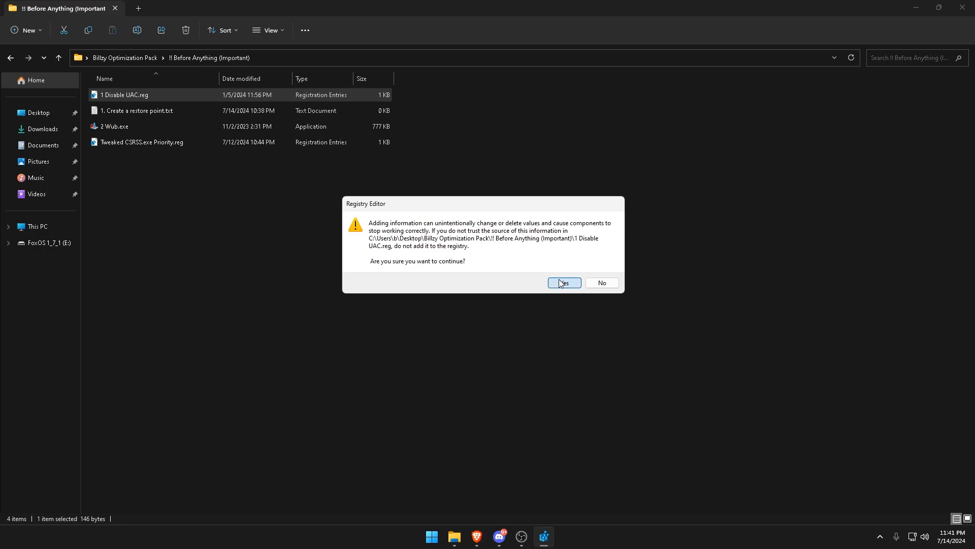
{"action": "left_click", "coordinate": [562, 283]}
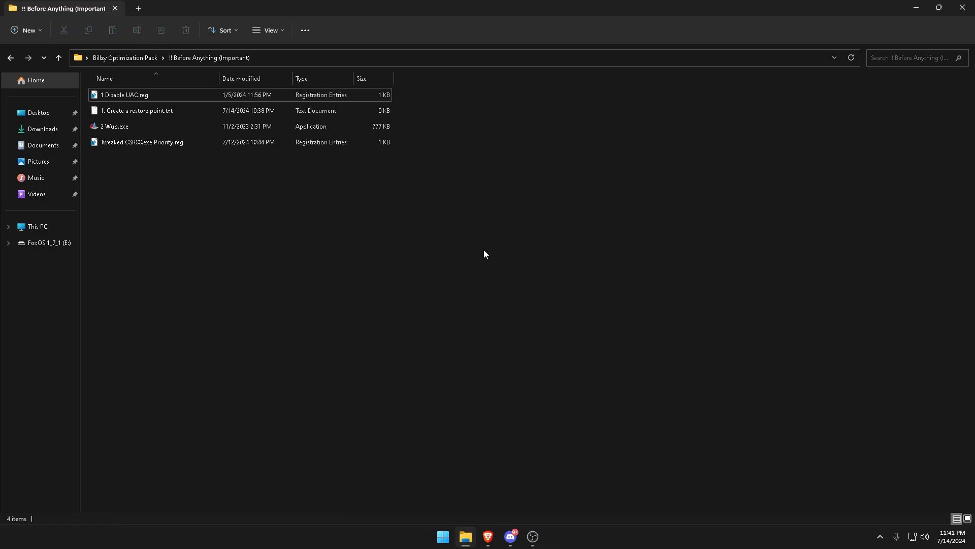
- Run Wub.exe as administrator and apply the disabled Windows updates setting
{"action": "right_click", "coordinate": [151, 126]}
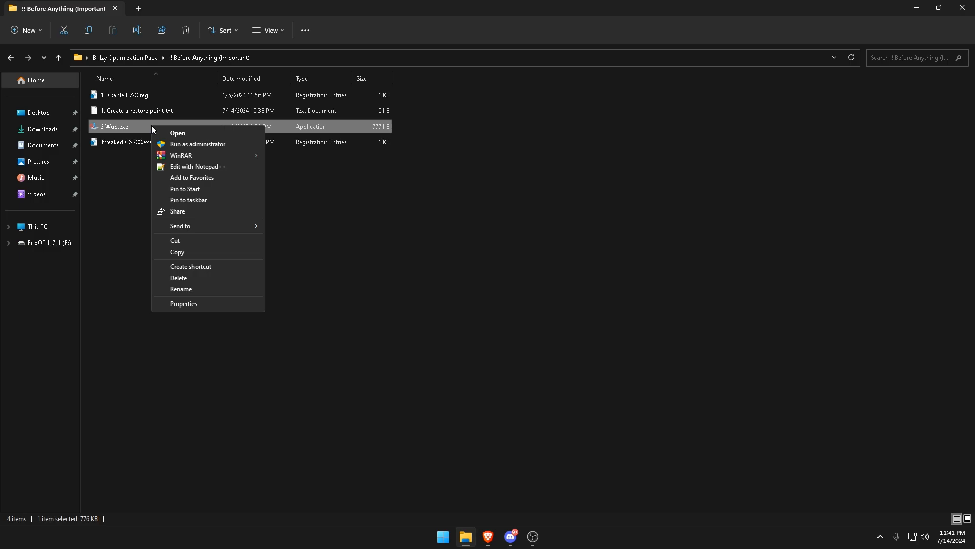
{"action": "left_click", "coordinate": [198, 145]}
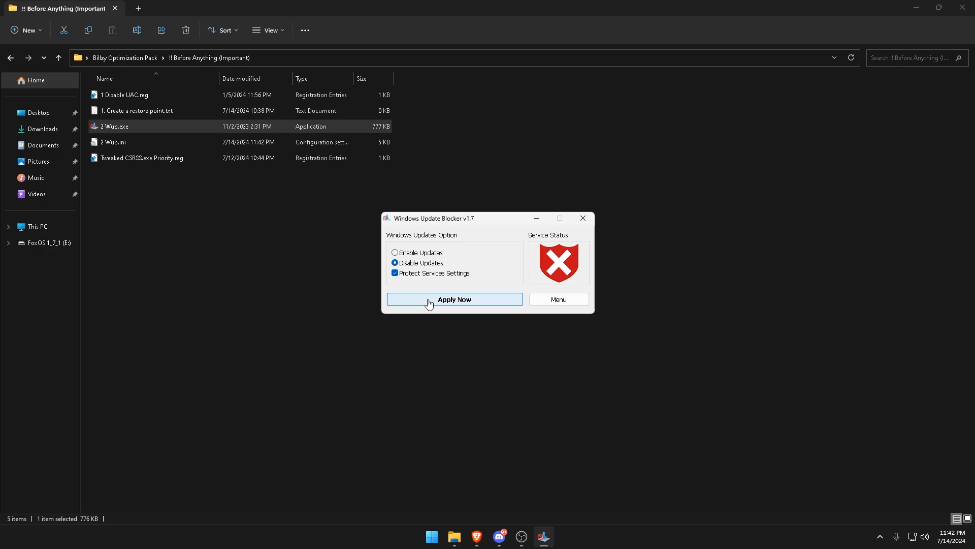
{"action": "left_click", "coordinate": [446, 300]}
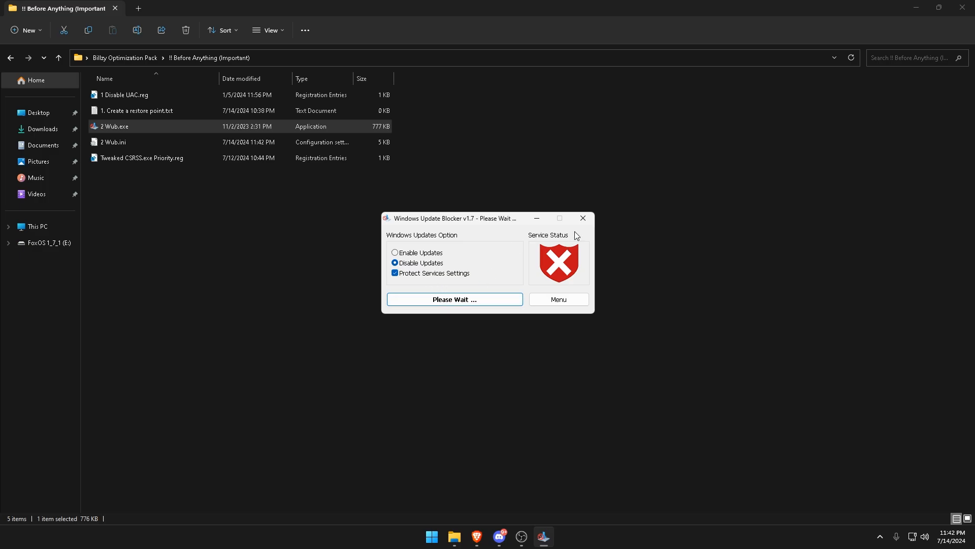
{"action": "left_click", "coordinate": [582, 218]}
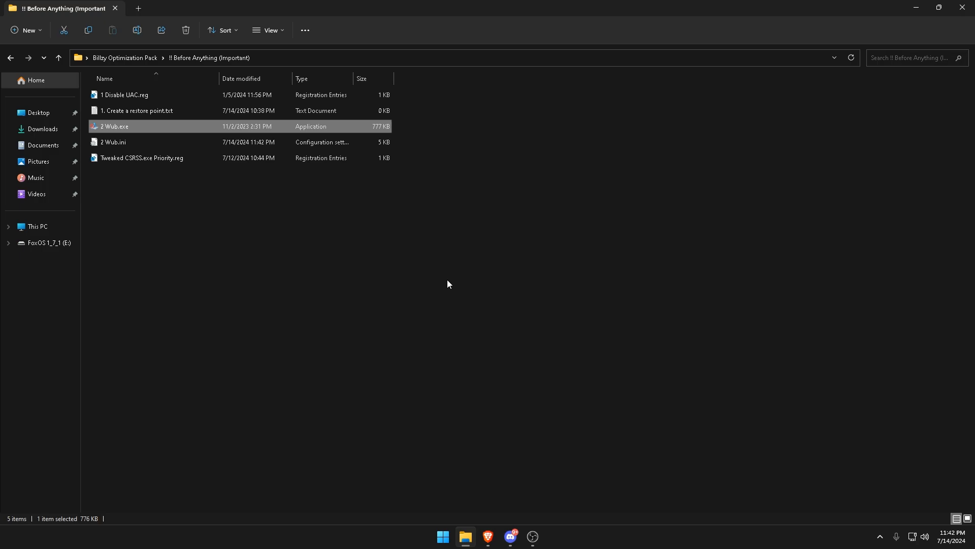
- Merge the Tweaked CSRSS.exe Priority registry file and confirm its success
{"action": "double_click", "coordinate": [147, 157]}
{"action": "left_click", "coordinate": [562, 282]}
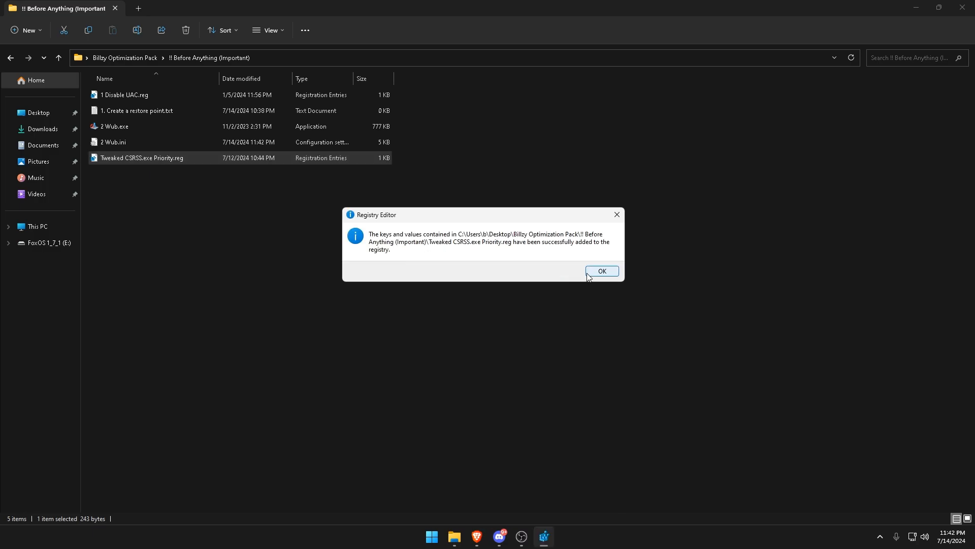
{"action": "left_click", "coordinate": [589, 272]}
- Run the 1 Dark Mode.bat script as administrator and dismiss its finished console
{"action": "key", "text": "alt+F4"}
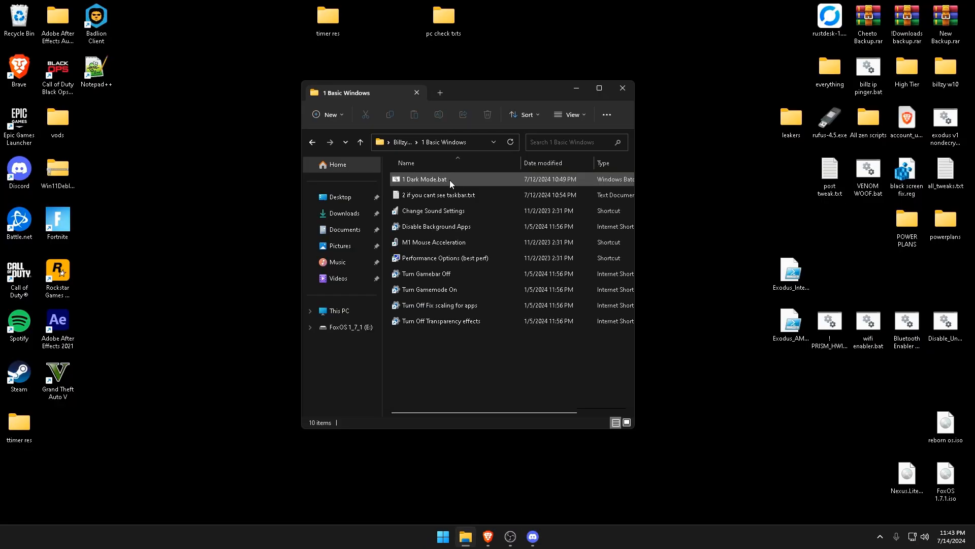
{"action": "right_click", "coordinate": [439, 179]}
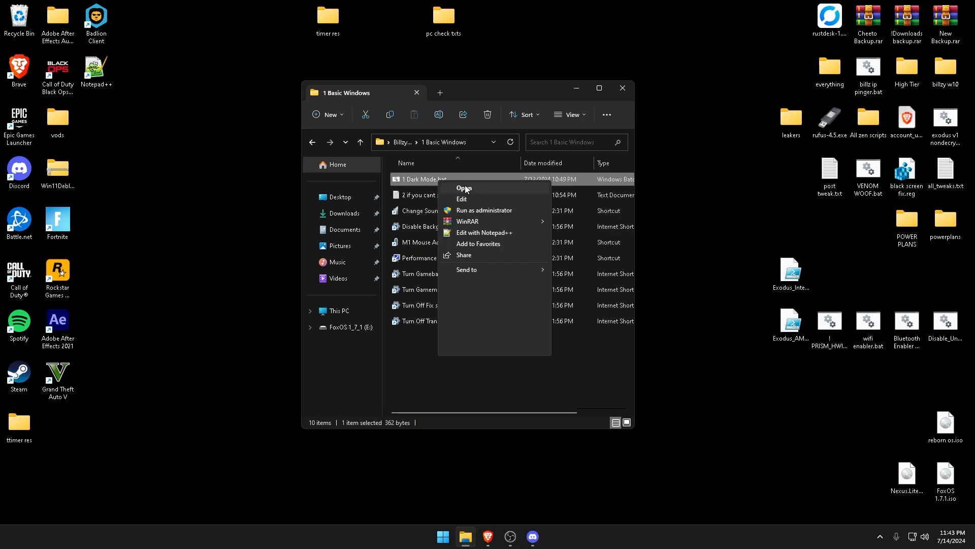
{"action": "left_click", "coordinate": [479, 208]}
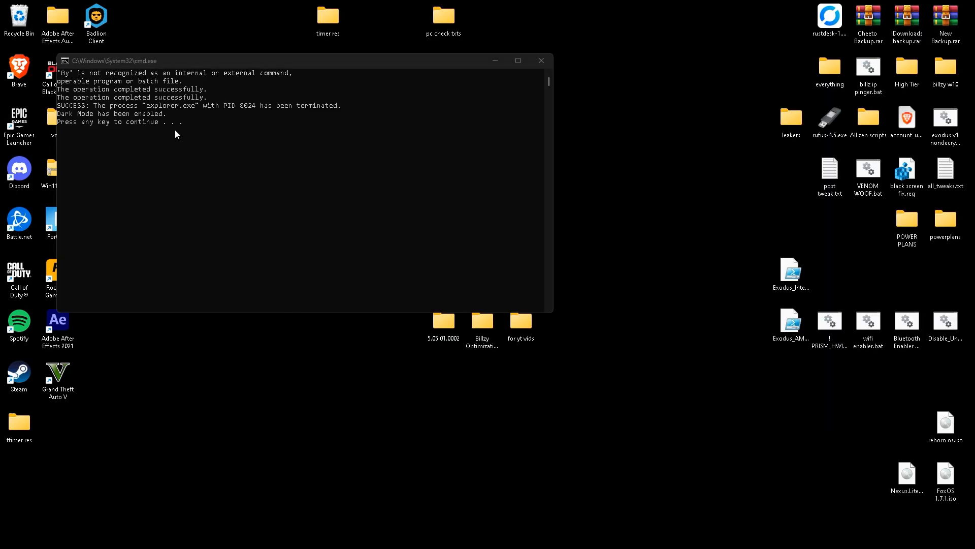
{"action": "left_click", "coordinate": [305, 174]}
{"action": "key", "text": "Return"}
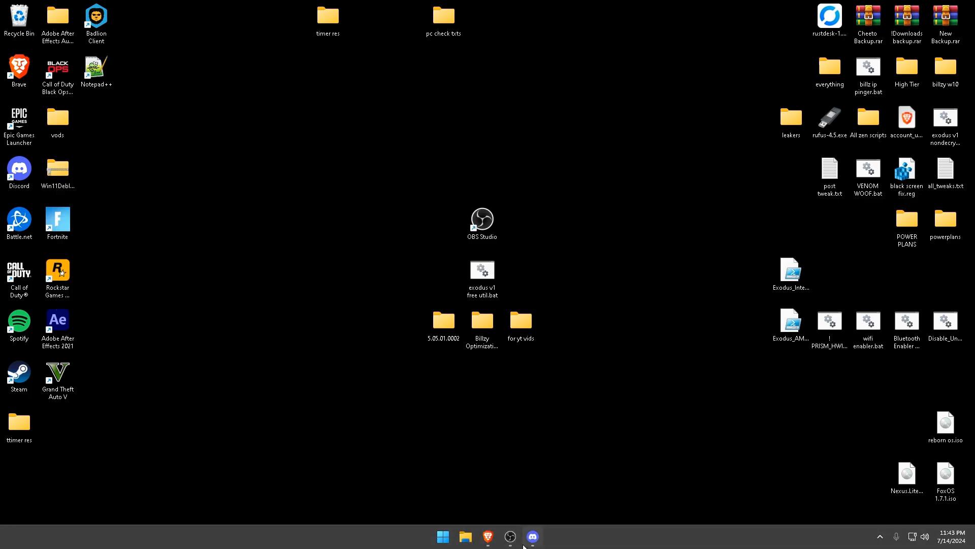
- Read the taskbar help note in the 1 Basic Windows folder and close it
{"action": "double_click", "coordinate": [482, 324]}
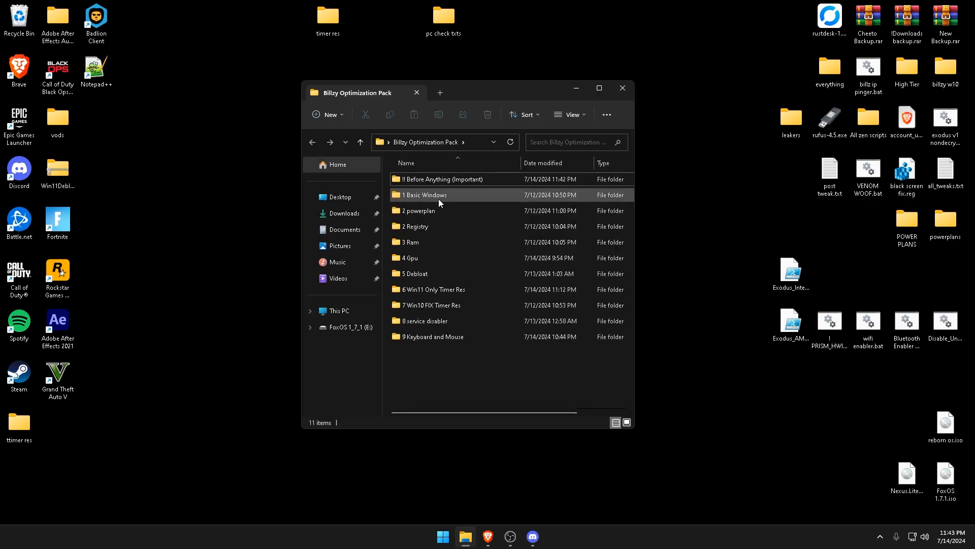
{"action": "double_click", "coordinate": [439, 197]}
{"action": "double_click", "coordinate": [445, 196]}
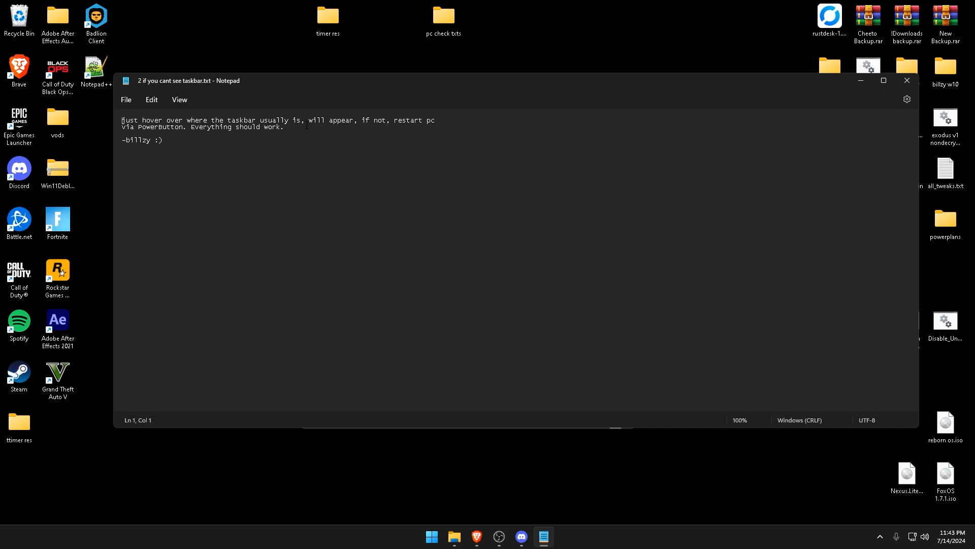
{"action": "left_click", "coordinate": [906, 80]}
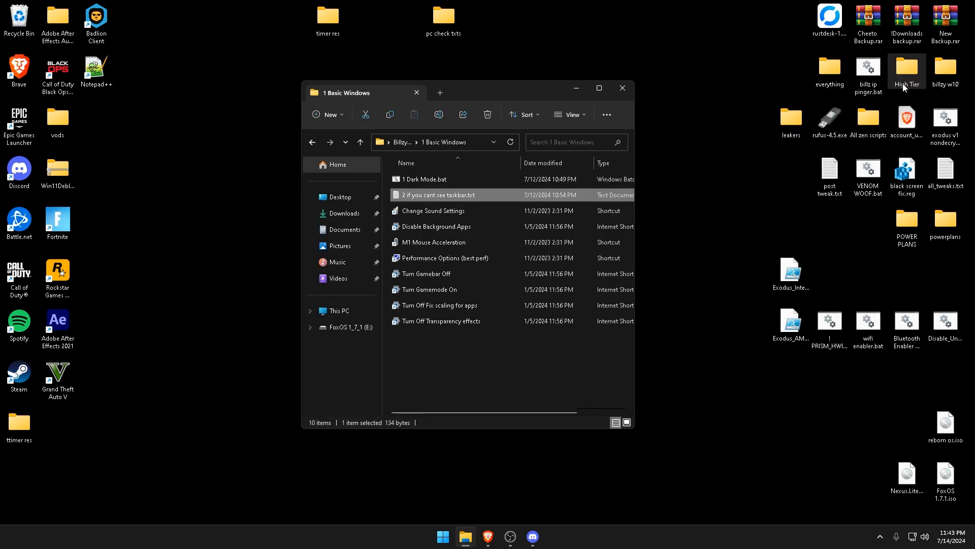
- Open the Headset Earphone playback device properties and review its enhancements
{"action": "left_click", "coordinate": [446, 210]}
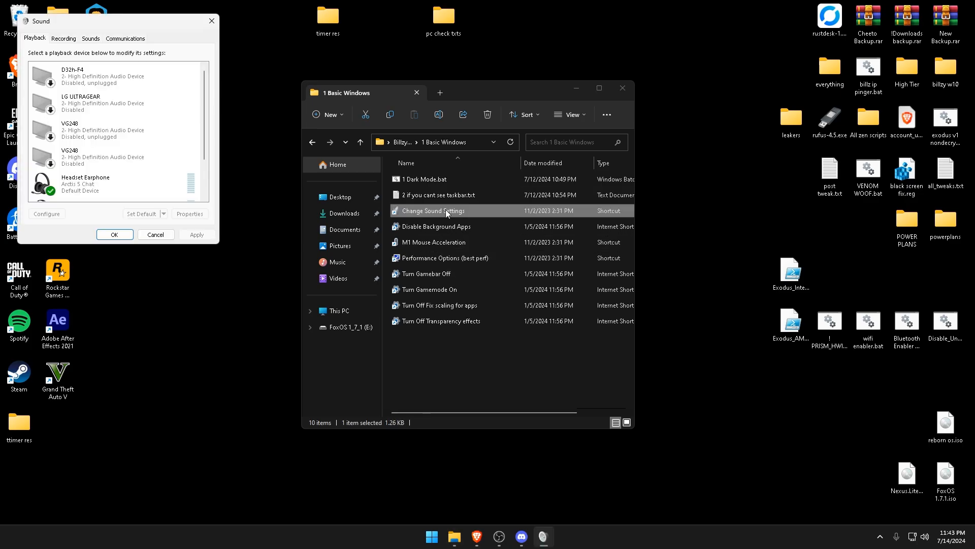
{"action": "scroll", "coordinate": [114, 92], "scroll_direction": "down", "scroll_amount": 2}
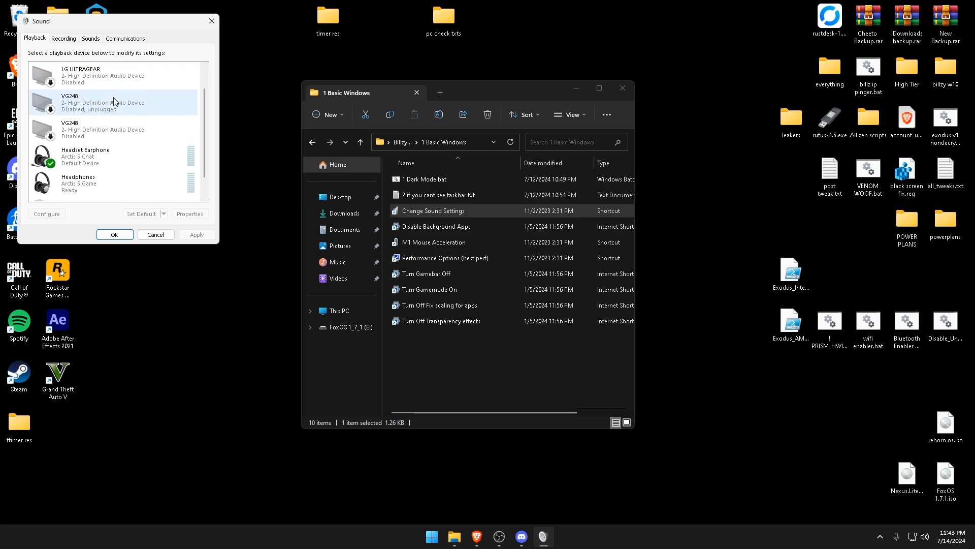
{"action": "scroll", "coordinate": [115, 92], "scroll_direction": "down", "scroll_amount": 2}
{"action": "left_click", "coordinate": [114, 136]}
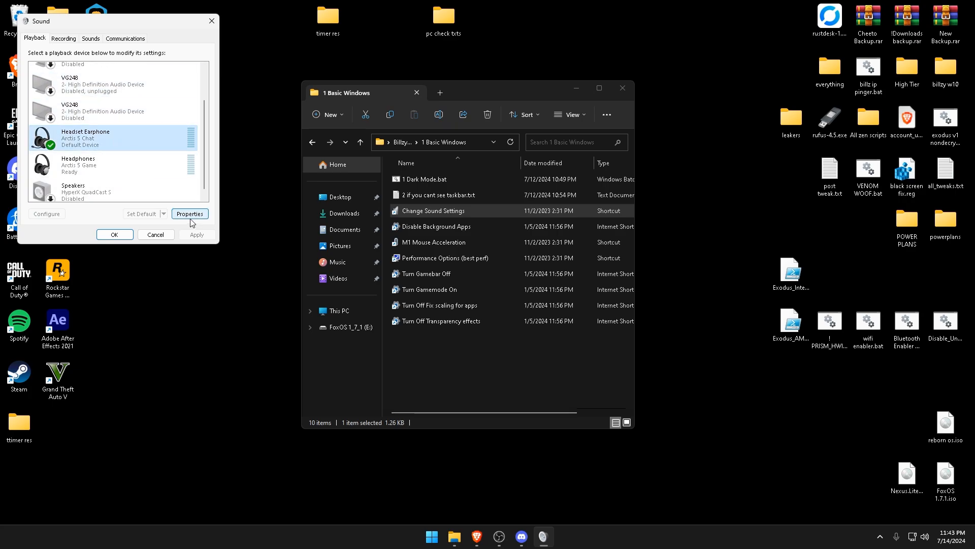
{"action": "left_click", "coordinate": [192, 215]}
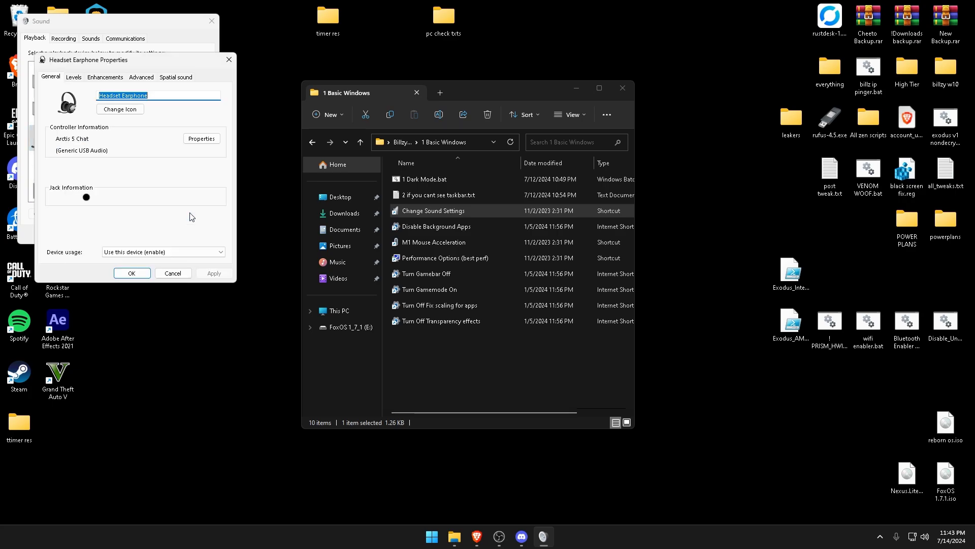
{"action": "left_click", "coordinate": [106, 77]}
{"action": "left_click_drag", "start_coordinate": [143, 60], "coordinate": [378, 102]}
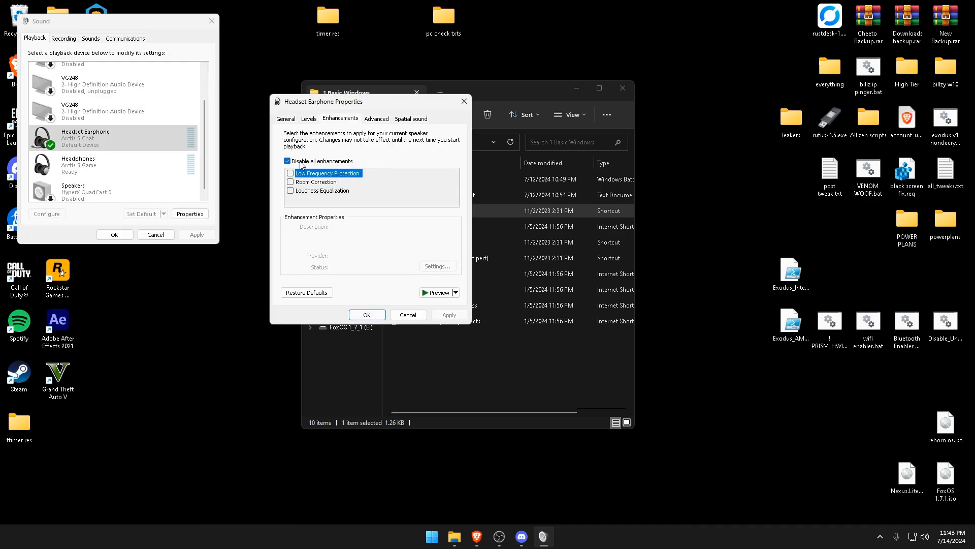
- Keep the headset's advanced format at 48000 Hz (DVD Quality) and save the sound settings
{"action": "left_click", "coordinate": [381, 122]}
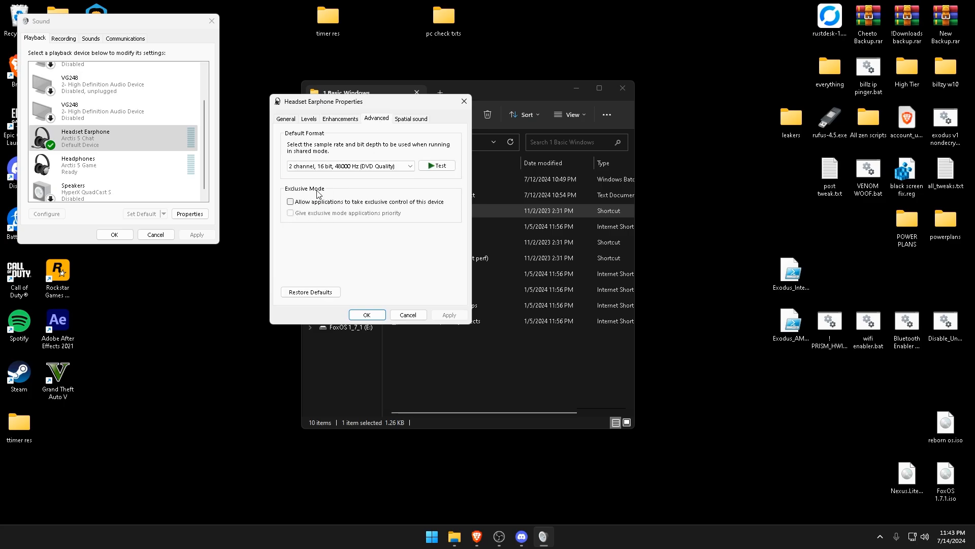
{"action": "left_click", "coordinate": [350, 166]}
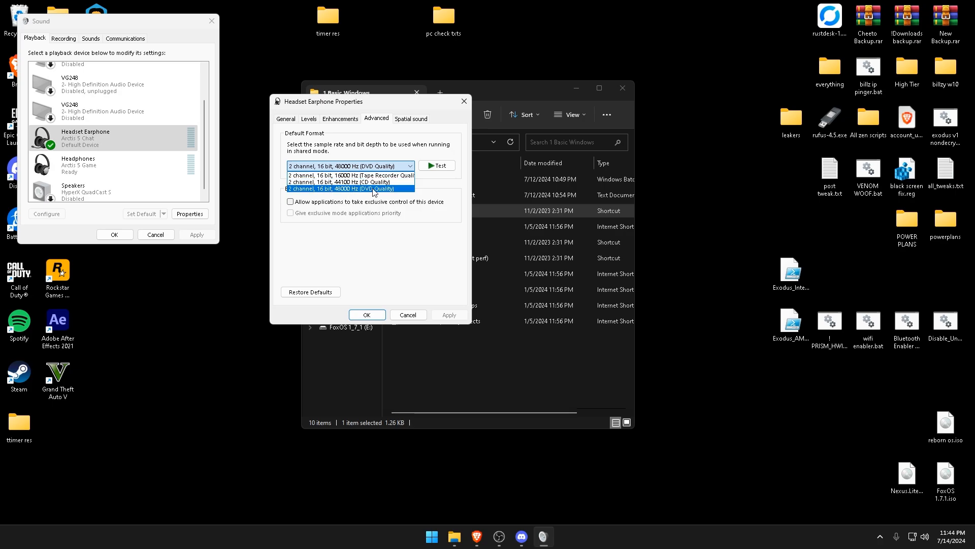
{"action": "left_click", "coordinate": [374, 190]}
{"action": "left_click", "coordinate": [358, 166]}
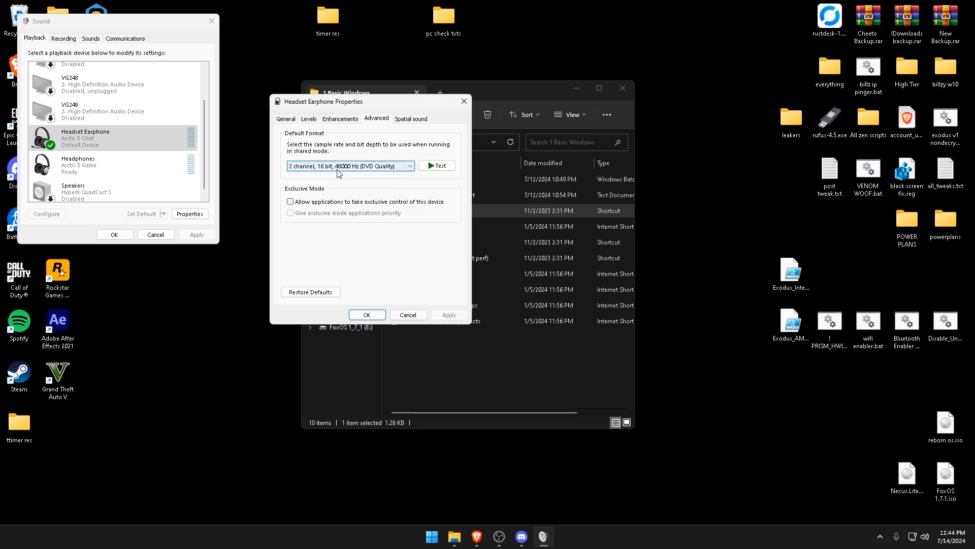
{"action": "left_click", "coordinate": [355, 190]}
{"action": "left_click", "coordinate": [367, 314]}
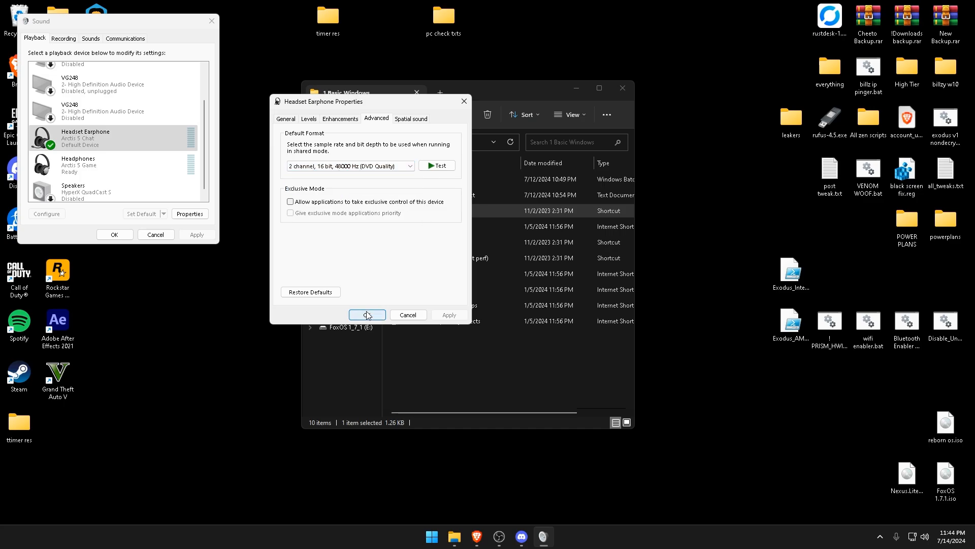
{"action": "double_click", "coordinate": [453, 233]}
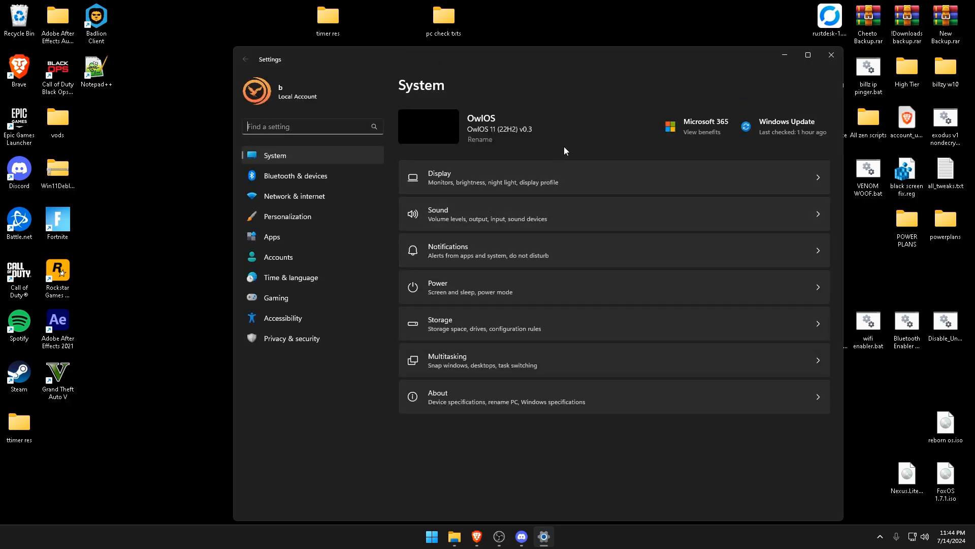
- Apply the M1 Mouse Acceleration shortcut's mouse settings and confirm Mouse Properties
{"action": "left_click", "coordinate": [832, 54]}
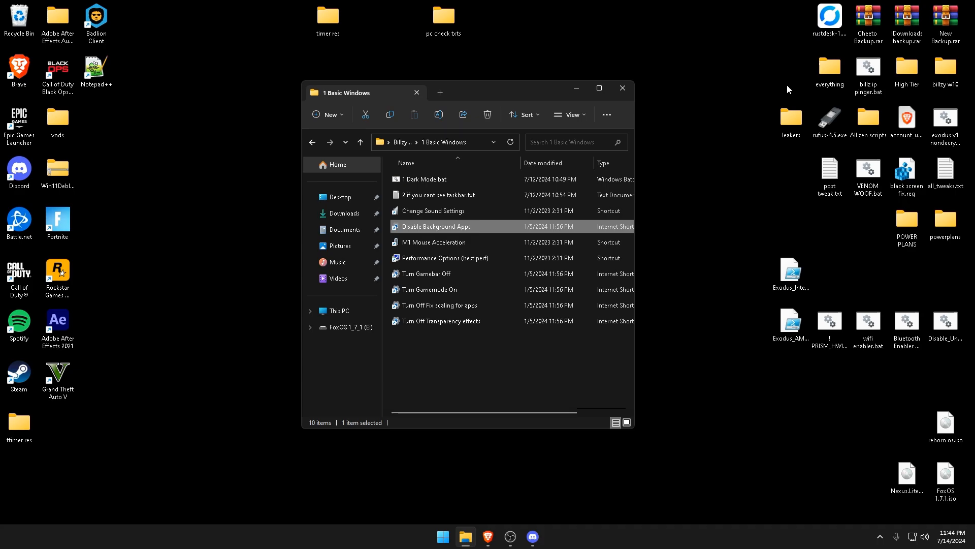
{"action": "double_click", "coordinate": [447, 245]}
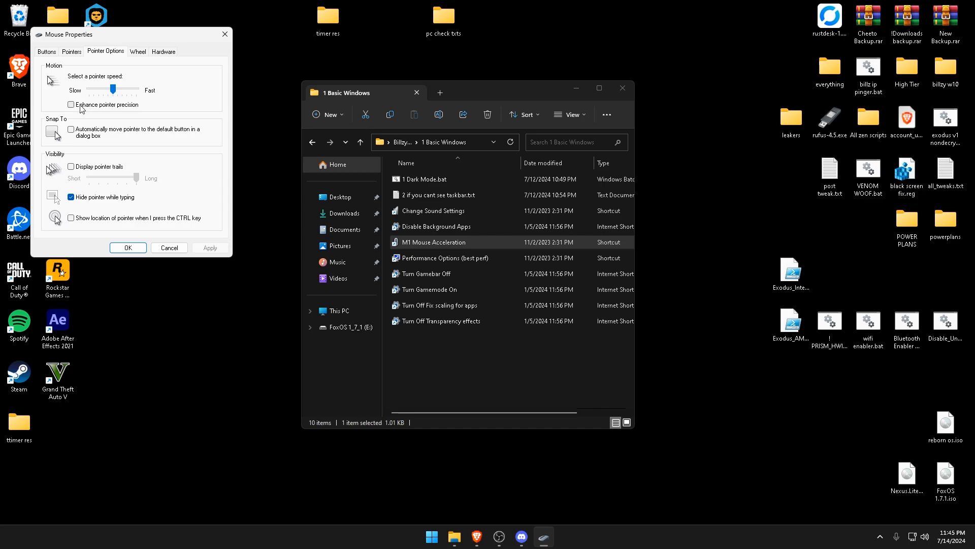
{"action": "left_click", "coordinate": [129, 248]}
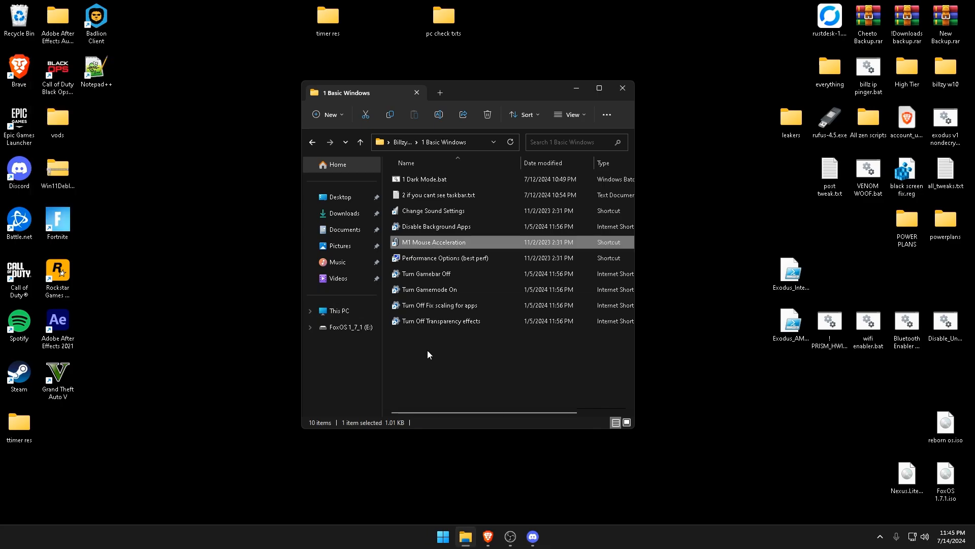
- Set Performance Options to adjust for best performance via the shortcut
{"action": "double_click", "coordinate": [448, 263]}
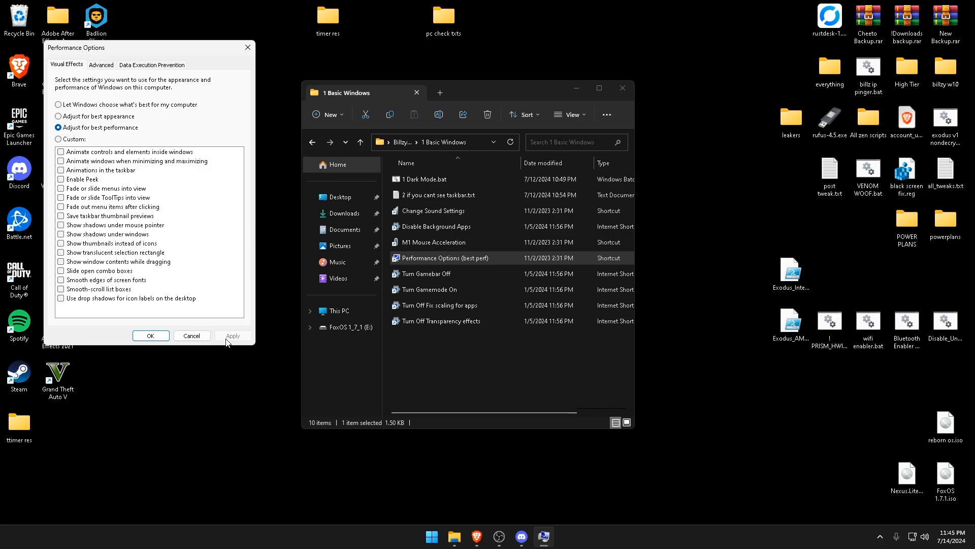
{"action": "left_click", "coordinate": [157, 336]}
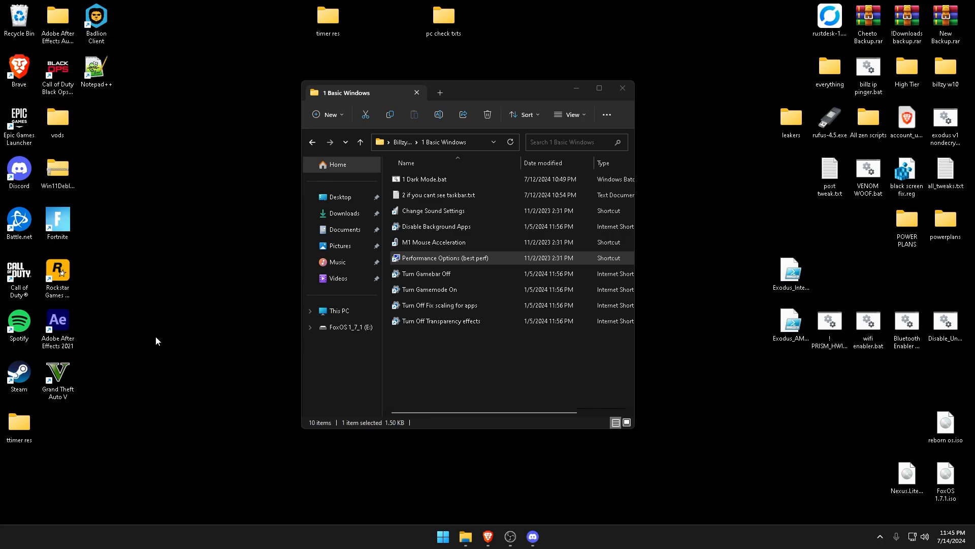
- Check the Gamebar and Gamemode settings through their shortcuts
{"action": "double_click", "coordinate": [440, 273]}
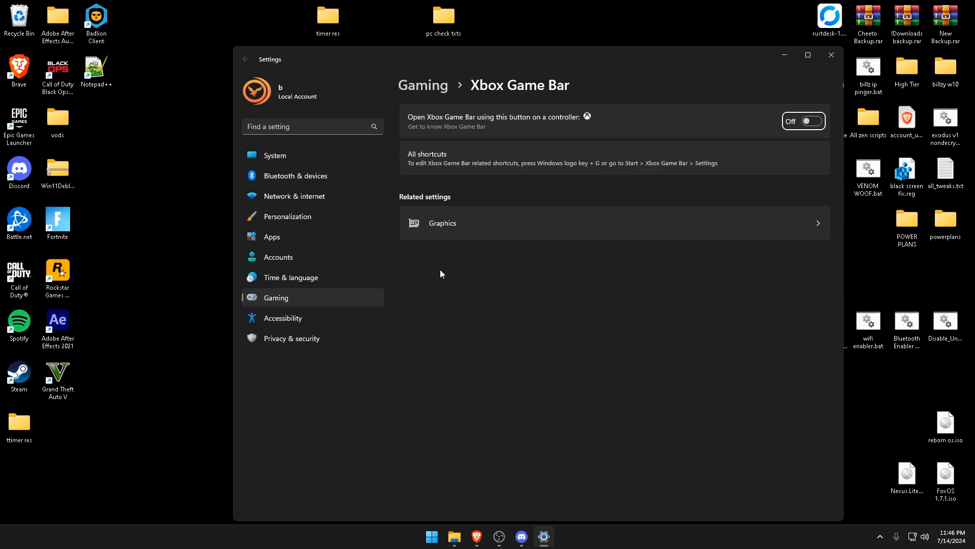
{"action": "key", "text": "alt+Tab"}
{"action": "double_click", "coordinate": [453, 290]}
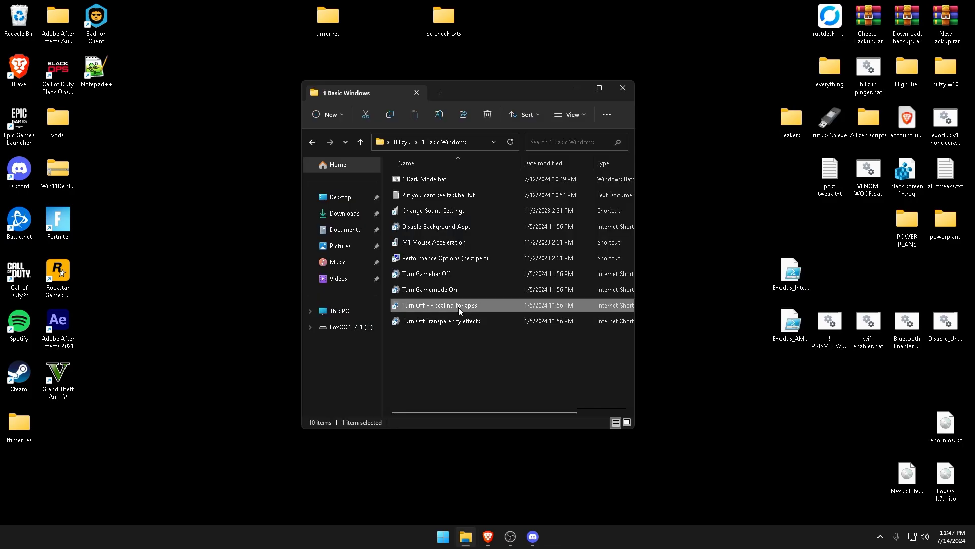
- Check display scaling is 100%, close Settings and open the next settings shortcut
{"action": "double_click", "coordinate": [459, 308]}
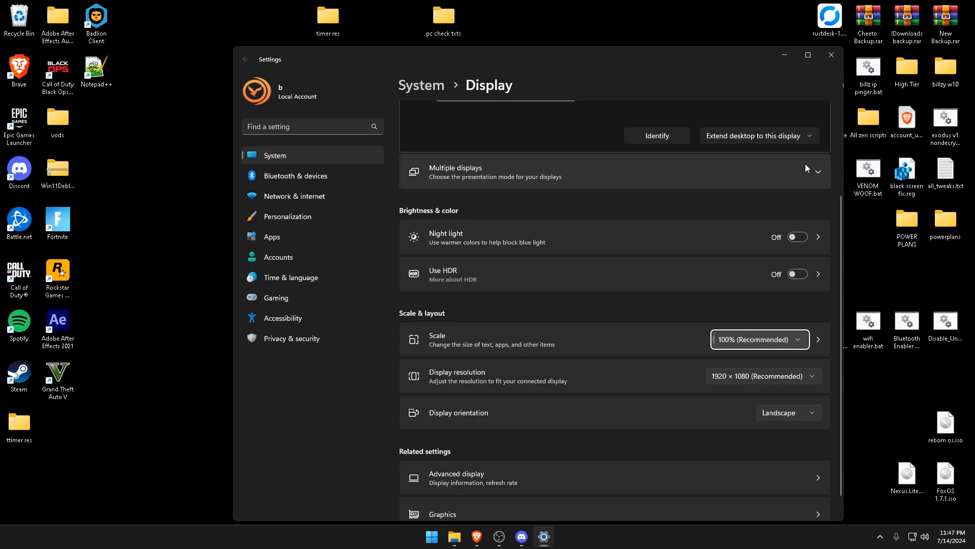
{"action": "left_click", "coordinate": [830, 54]}
{"action": "double_click", "coordinate": [435, 321]}
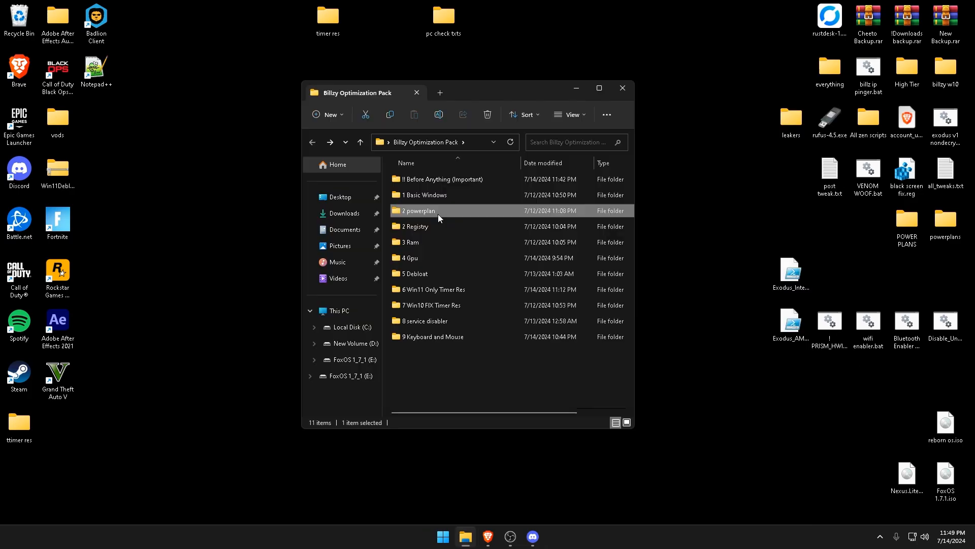
- Read the power plan import instructions note in the 2 powerplan folder
{"action": "double_click", "coordinate": [438, 214]}
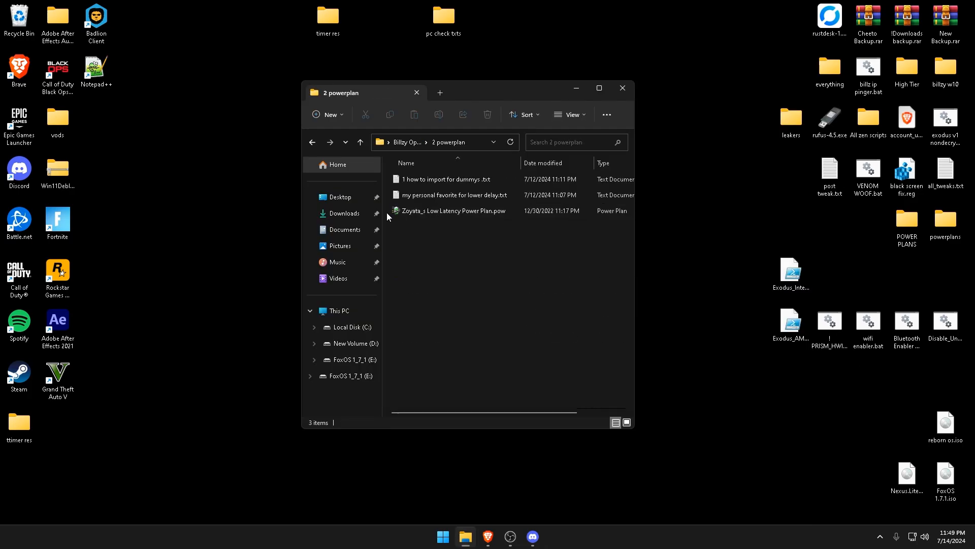
{"action": "left_click", "coordinate": [431, 185]}
{"action": "double_click", "coordinate": [431, 184]}
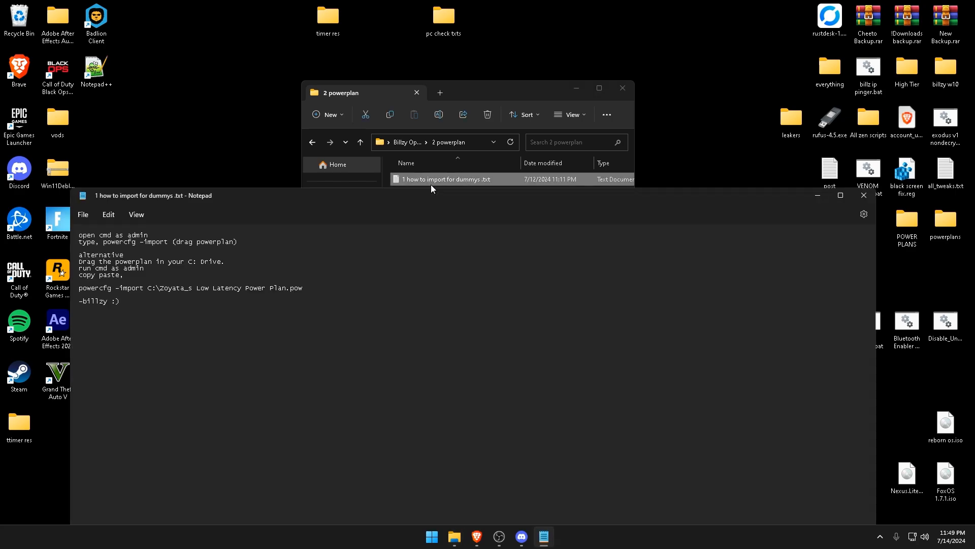
{"action": "left_click_drag", "start_coordinate": [82, 232], "coordinate": [121, 301]}
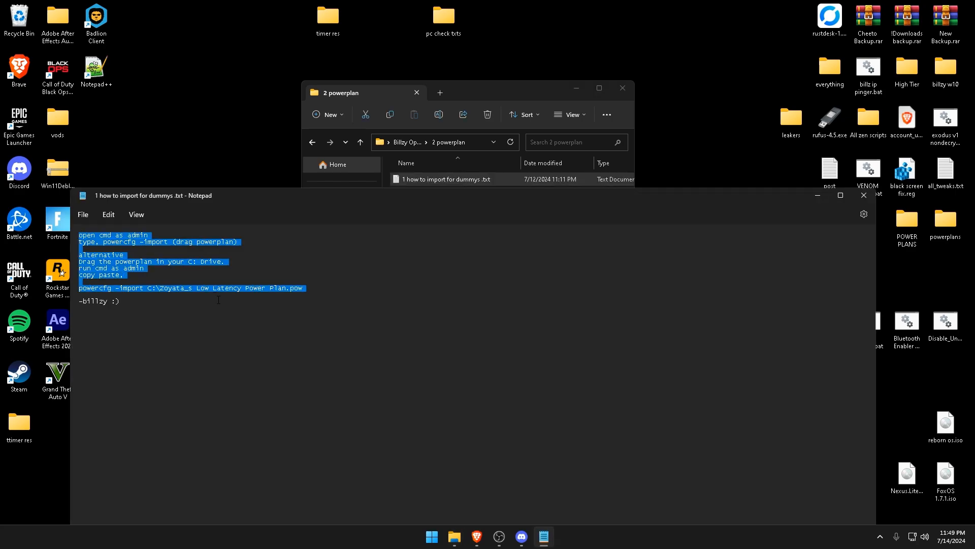
{"action": "left_click", "coordinate": [121, 301]}
{"action": "left_click", "coordinate": [873, 197]}
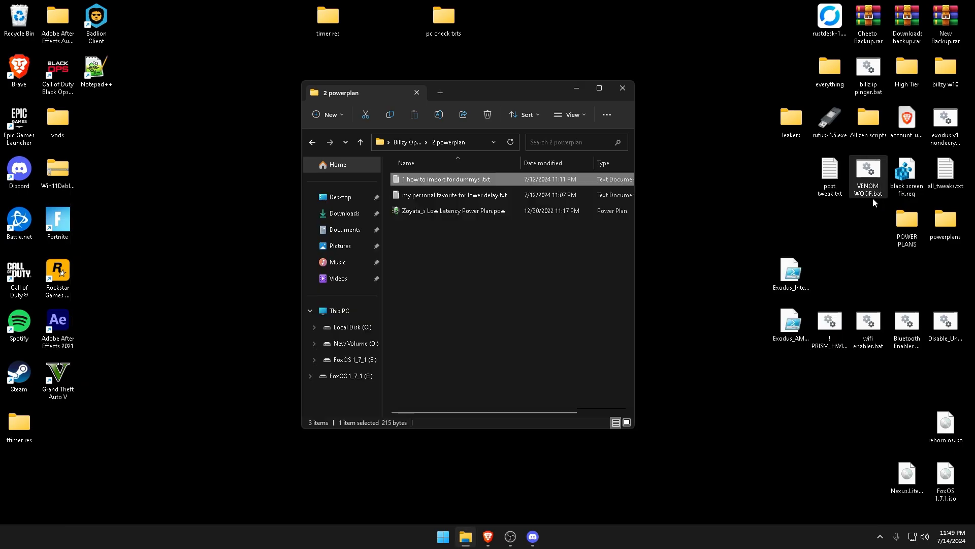
- Go back to the pack folder and open the 2 Registry folder
{"action": "left_click", "coordinate": [488, 279]}
{"action": "key", "text": "BackSpace"}
{"action": "key", "text": "Down"}
{"action": "key", "text": "Return"}
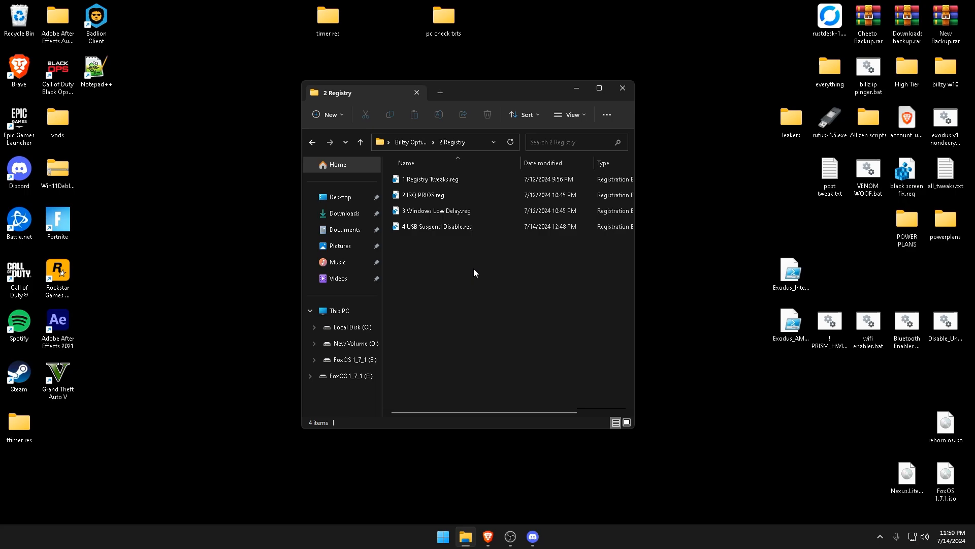
- Merge the Registry Tweaks and IRQ PRIOS registry files, confirming each import
{"action": "double_click", "coordinate": [456, 180]}
{"action": "left_click", "coordinate": [556, 283]}
{"action": "left_click", "coordinate": [470, 199]}
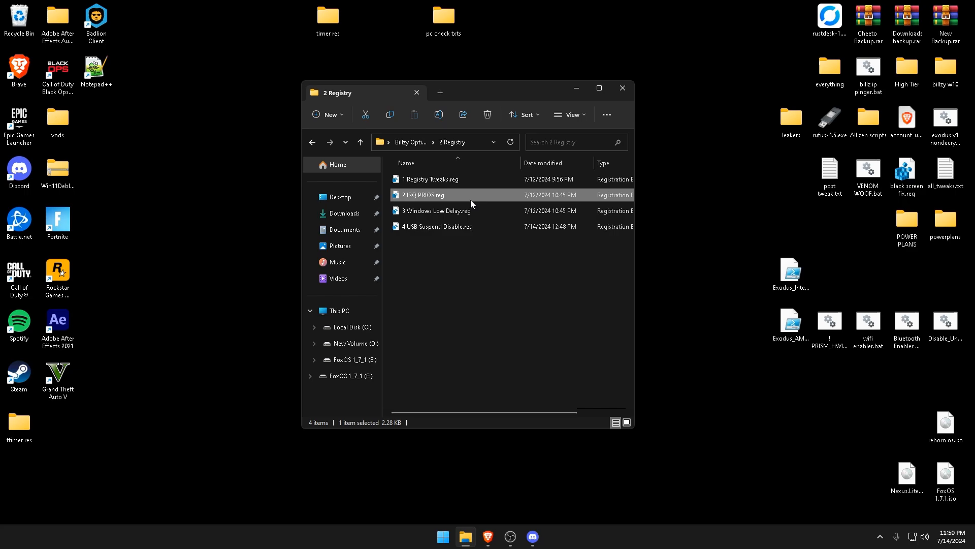
{"action": "double_click", "coordinate": [470, 200]}
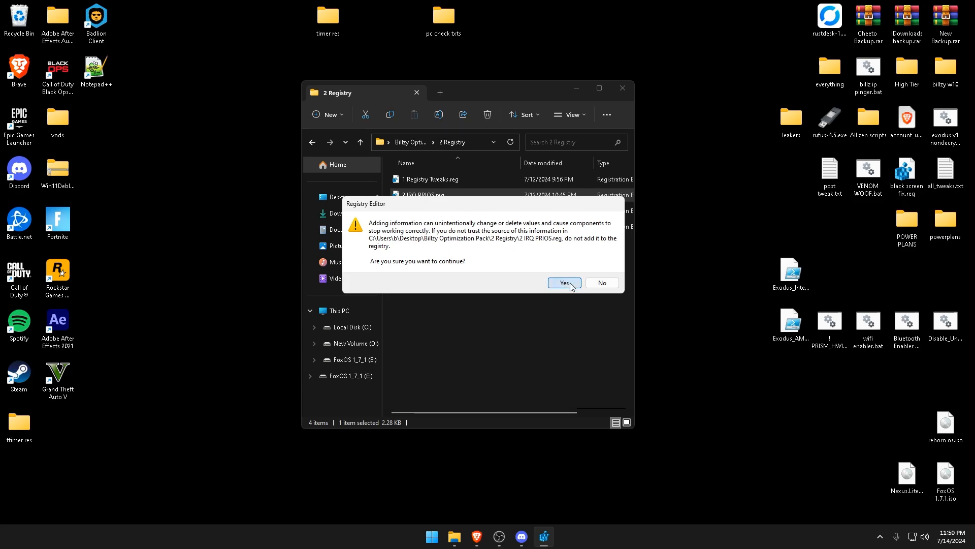
{"action": "left_click", "coordinate": [564, 283]}
{"action": "left_click", "coordinate": [603, 268]}
- Merge the Windows Low Delay and USB Suspend Disable registry files, confirming each
{"action": "left_click", "coordinate": [459, 214]}
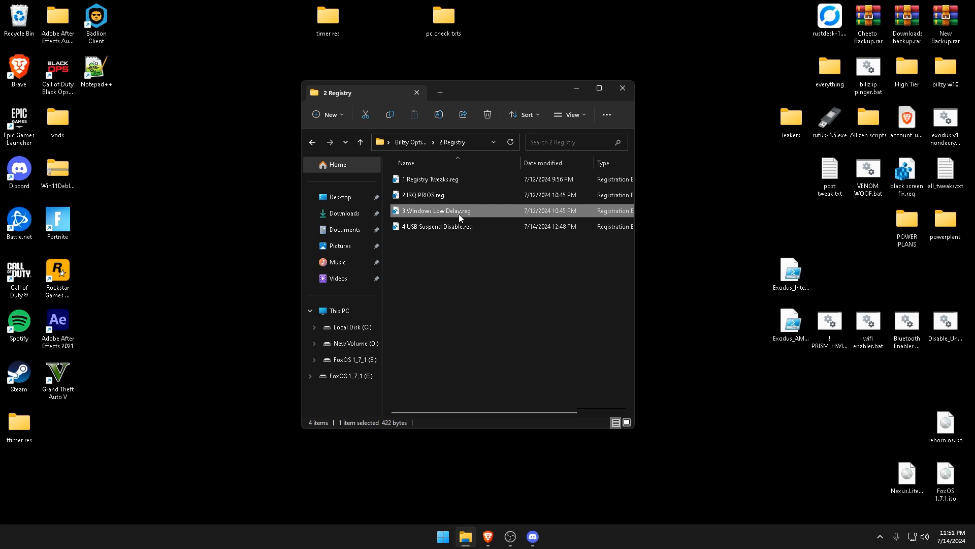
{"action": "double_click", "coordinate": [459, 214]}
{"action": "left_click", "coordinate": [560, 286]}
{"action": "left_click", "coordinate": [602, 269]}
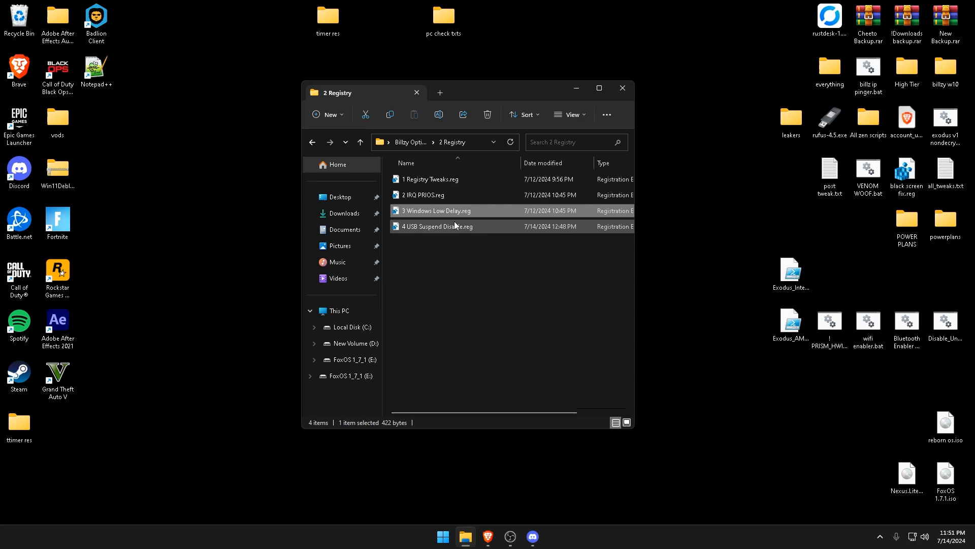
{"action": "double_click", "coordinate": [455, 226]}
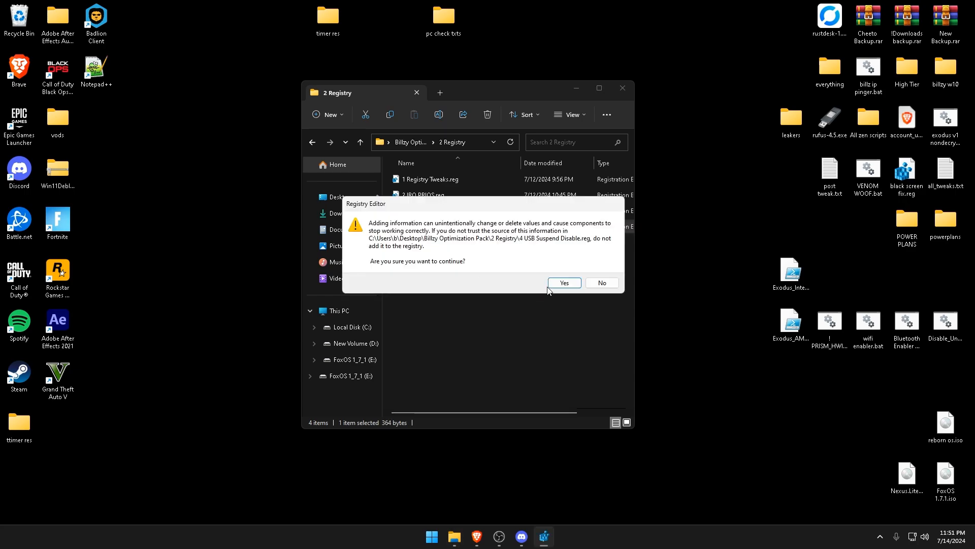
{"action": "left_click", "coordinate": [568, 282]}
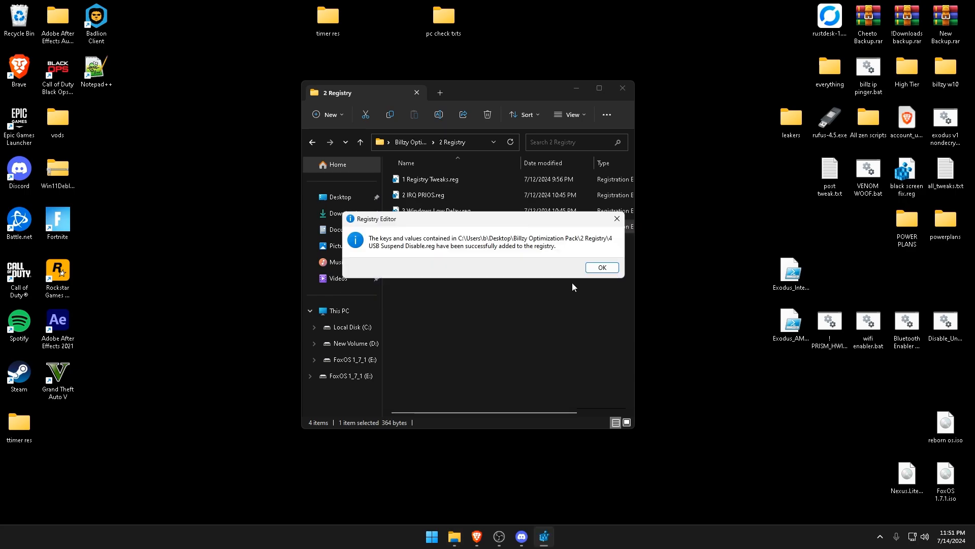
{"action": "left_click", "coordinate": [602, 267]}
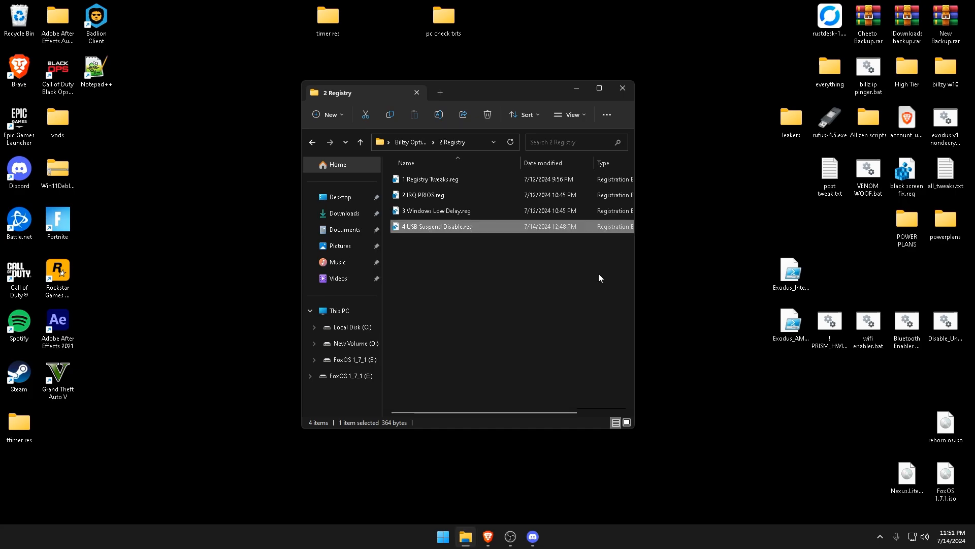
- In the 3 Ram folder, merge the Disable LargeSystemCache and 16GB Ram registry files
{"action": "key", "text": "alt+Up"}
{"action": "double_click", "coordinate": [432, 241]}
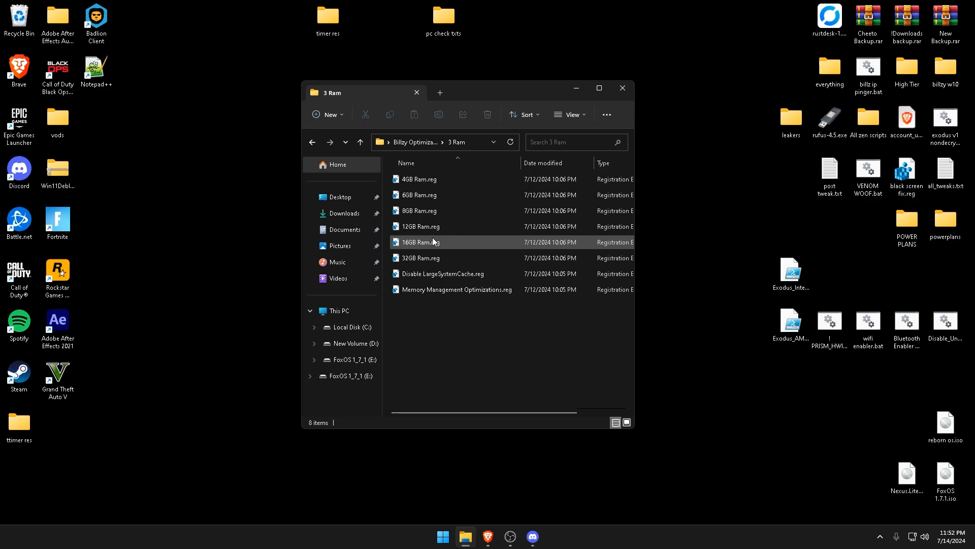
{"action": "double_click", "coordinate": [446, 274]}
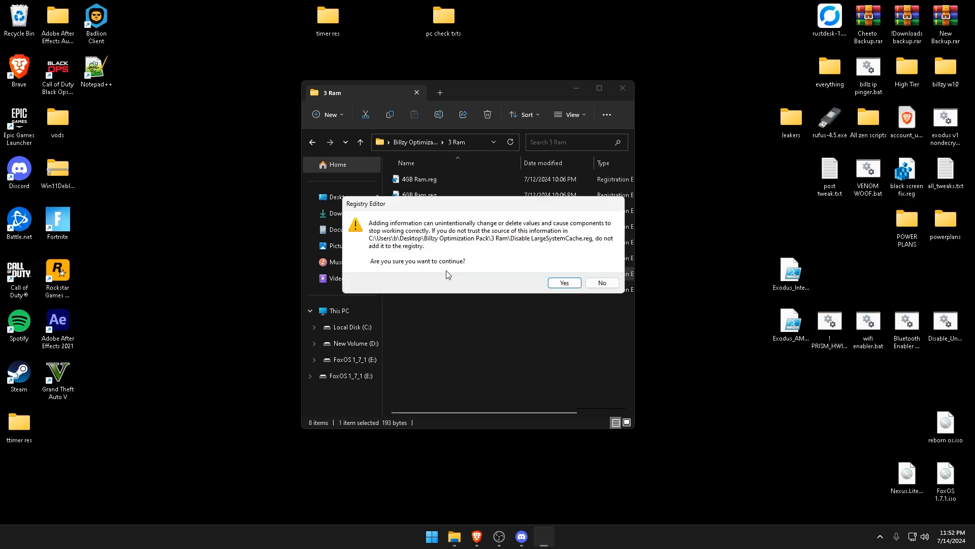
{"action": "left_click", "coordinate": [564, 281]}
{"action": "left_click", "coordinate": [601, 267]}
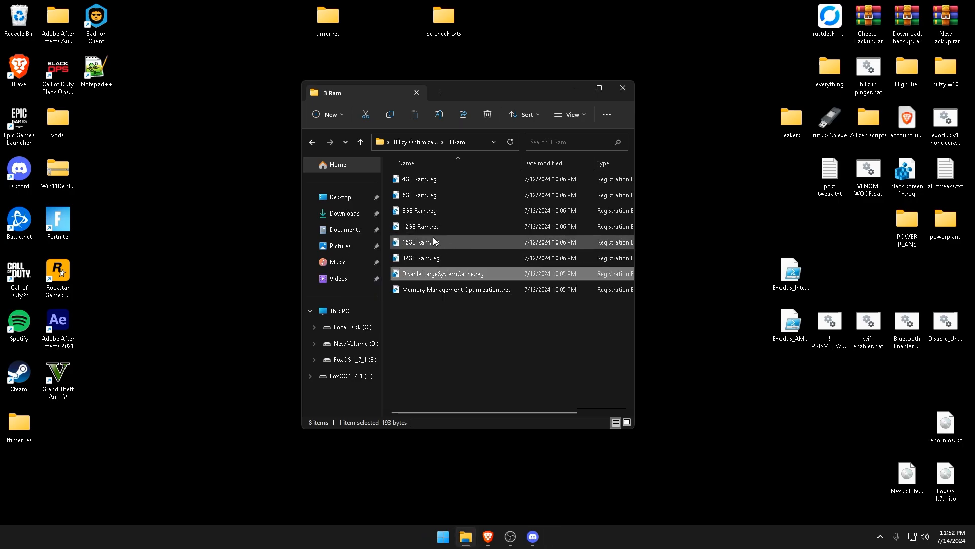
{"action": "double_click", "coordinate": [430, 241]}
{"action": "left_click", "coordinate": [564, 282]}
{"action": "left_click", "coordinate": [601, 267]}
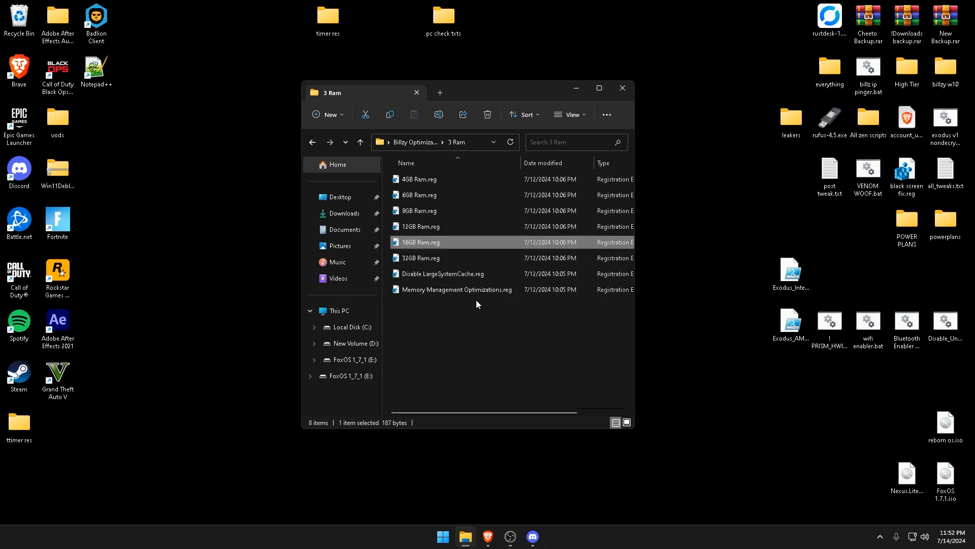
- Merge the Memory Management Optimizations file, then go up and open the 4 Gpu folder
{"action": "double_click", "coordinate": [457, 289]}
{"action": "left_click", "coordinate": [564, 281]}
{"action": "left_click", "coordinate": [601, 267]}
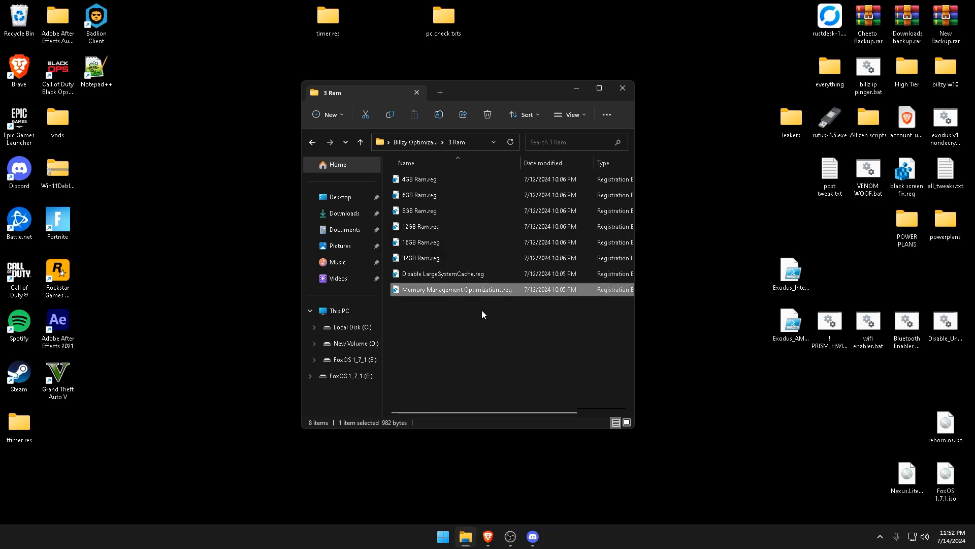
{"action": "key", "text": "alt+Up"}
{"action": "double_click", "coordinate": [425, 258]}
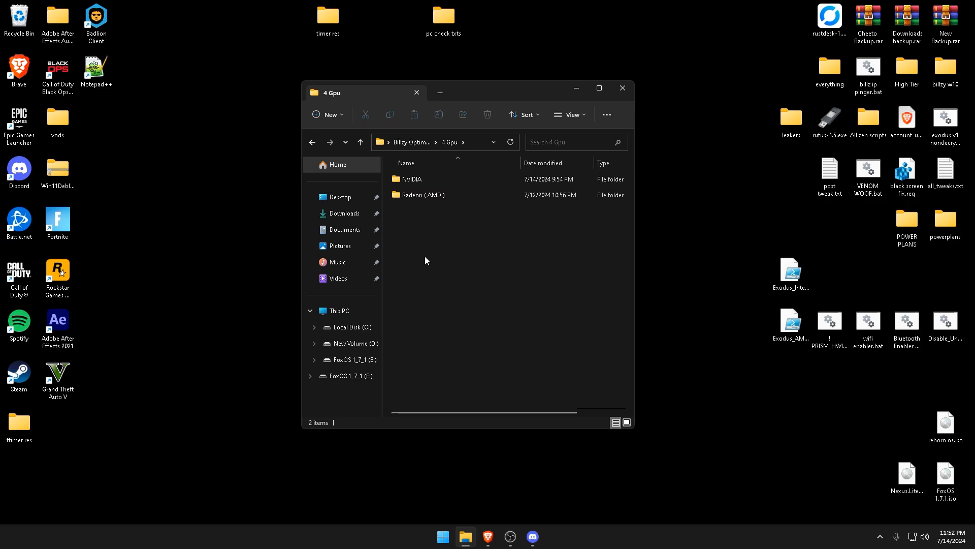
- Launch NVIDIA Profile Inspector from the NVIDIA folder with administrator rights
{"action": "double_click", "coordinate": [423, 180]}
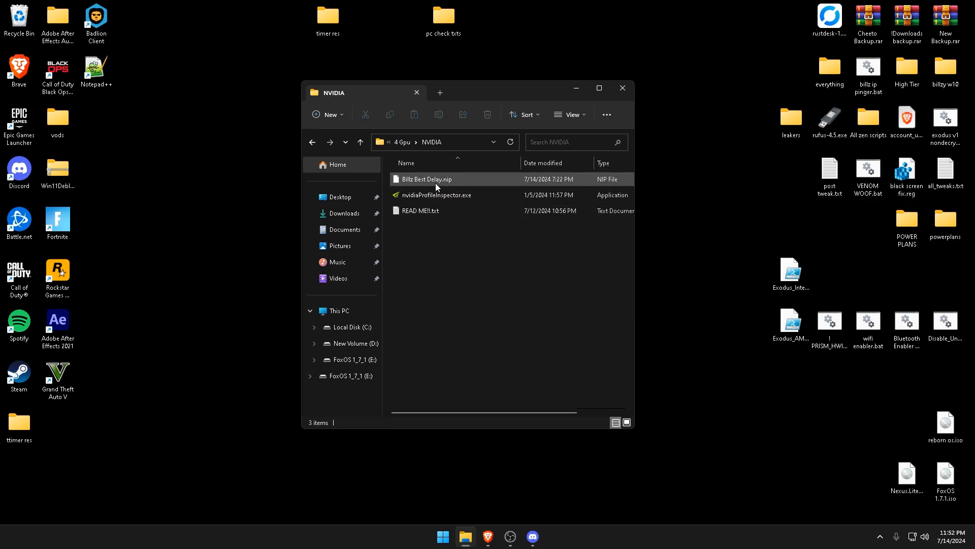
{"action": "left_click", "coordinate": [436, 182]}
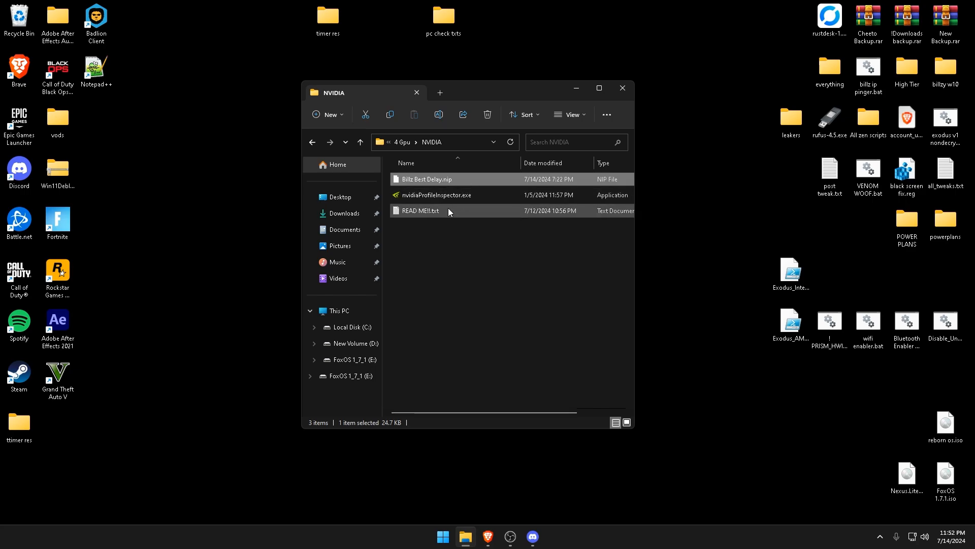
{"action": "left_click", "coordinate": [435, 197]}
{"action": "right_click", "coordinate": [436, 200]}
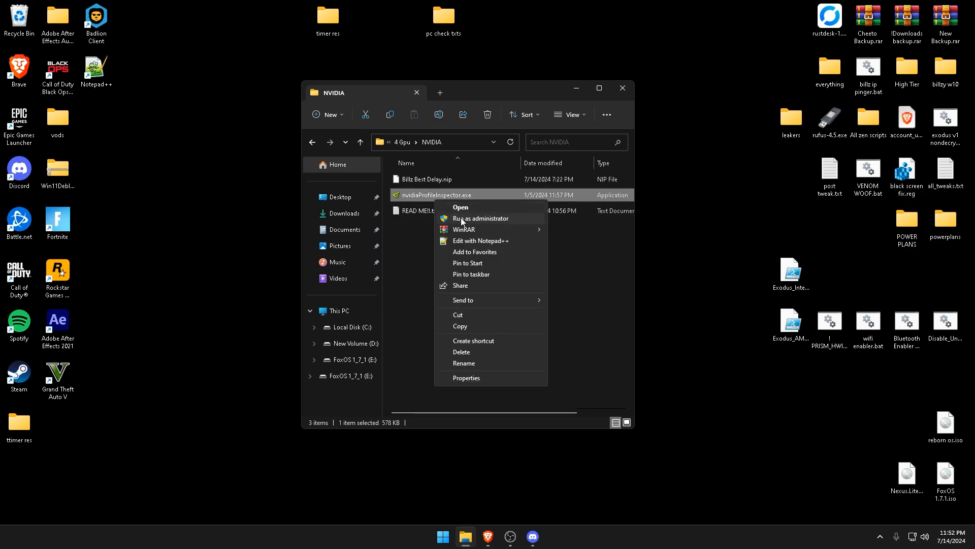
{"action": "left_click", "coordinate": [472, 218]}
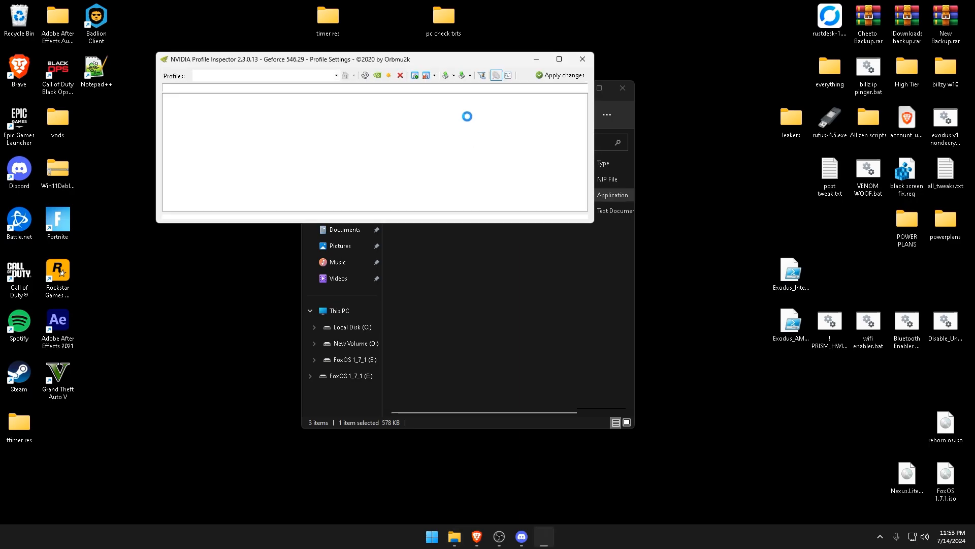
- Drag Billz Best Delay.nip into Profile Inspector and apply the imported profile
{"action": "left_click", "coordinate": [466, 262]}
{"action": "left_click", "coordinate": [417, 179]}
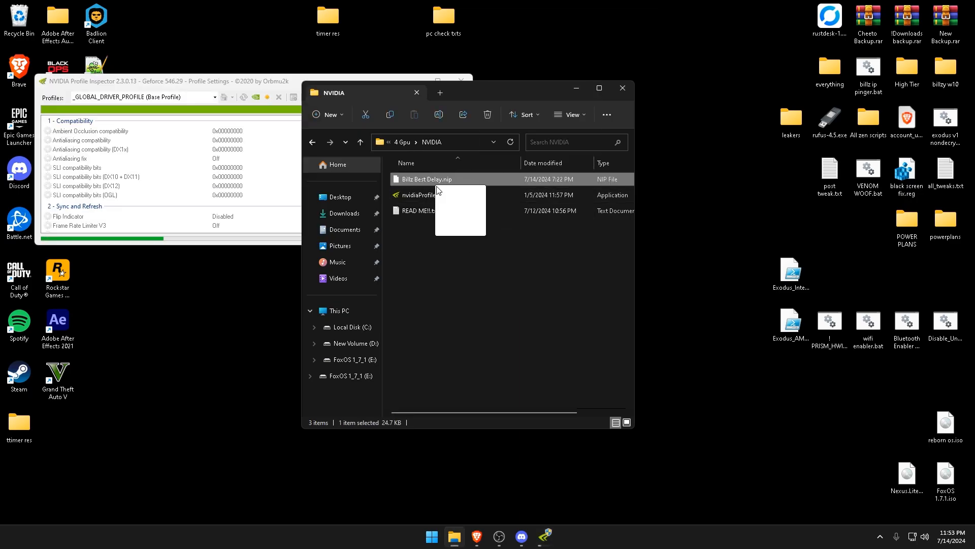
{"action": "mouse_move", "coordinate": [438, 190]}
{"action": "left_mouse_down"}
{"action": "mouse_move", "coordinate": [182, 168]}
{"action": "mouse_move", "coordinate": [176, 151]}
{"action": "left_mouse_up"}
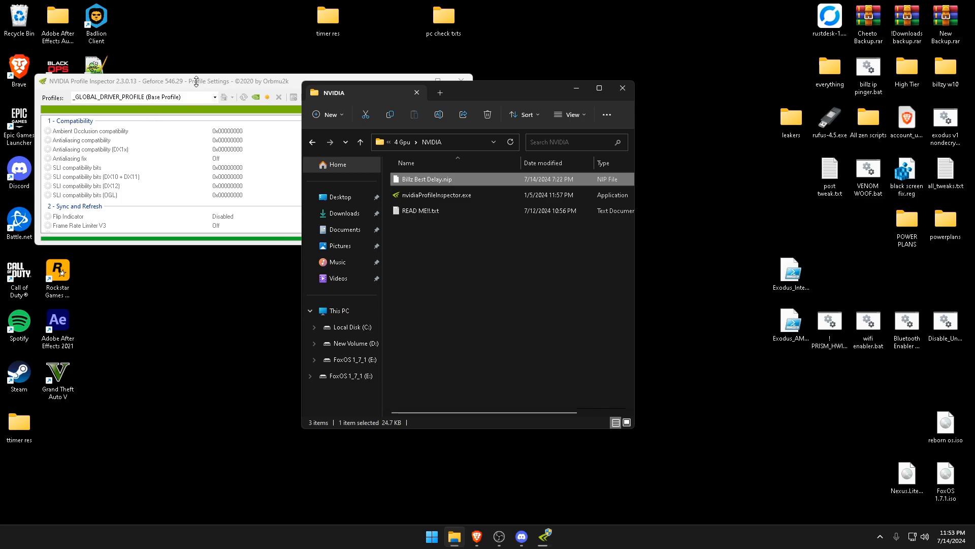
{"action": "left_click", "coordinate": [567, 336]}
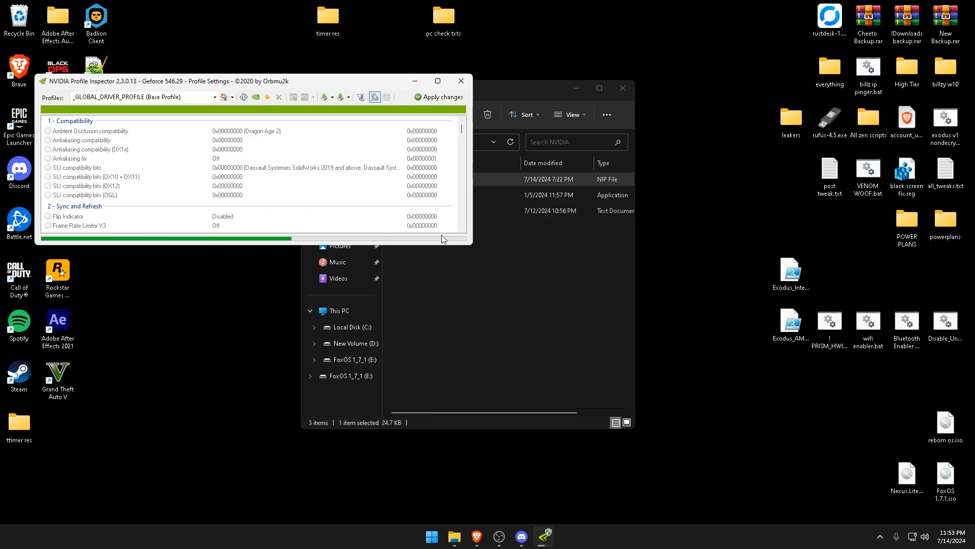
{"action": "left_click", "coordinate": [431, 100]}
- Open NVIDIA Control Panel from the desktop on Adjust image settings with preview
{"action": "left_click", "coordinate": [461, 82]}
{"action": "right_click", "coordinate": [717, 203]}
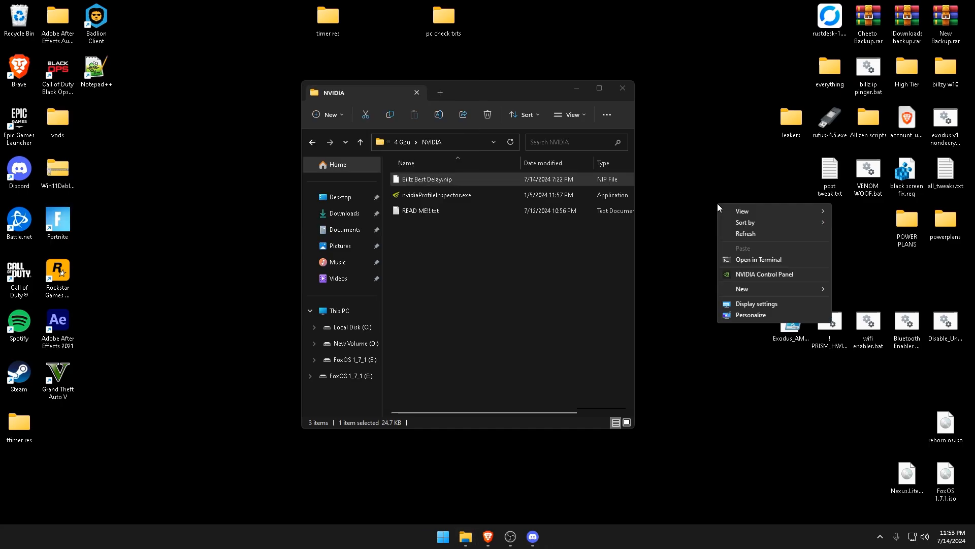
{"action": "left_click", "coordinate": [749, 275]}
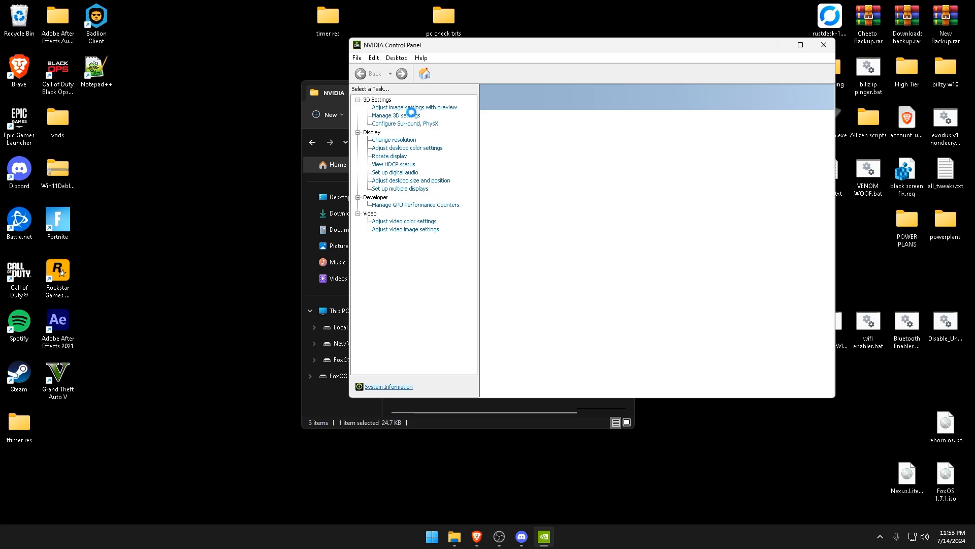
{"action": "left_click", "coordinate": [413, 107]}
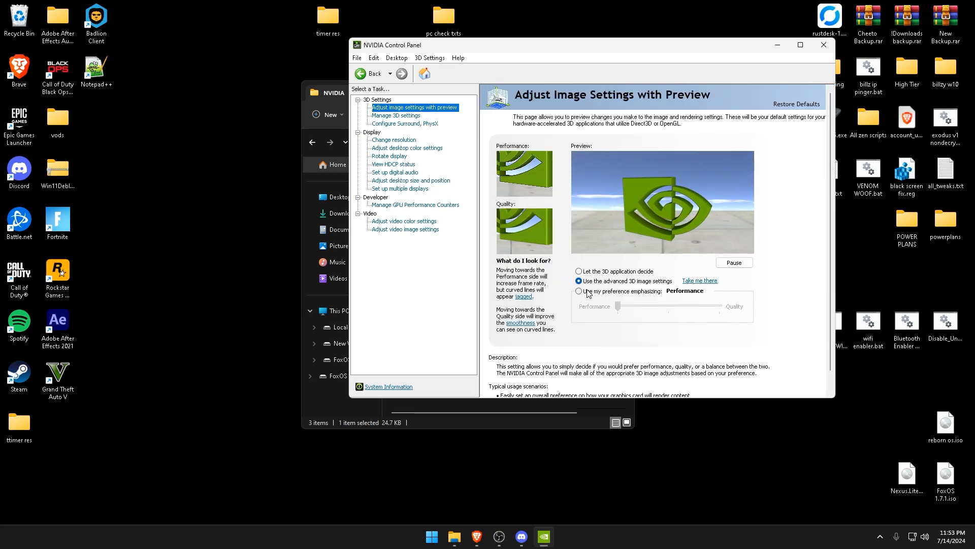
- Set image settings to Use the advanced 3D image settings and apply
{"action": "left_click", "coordinate": [584, 290]}
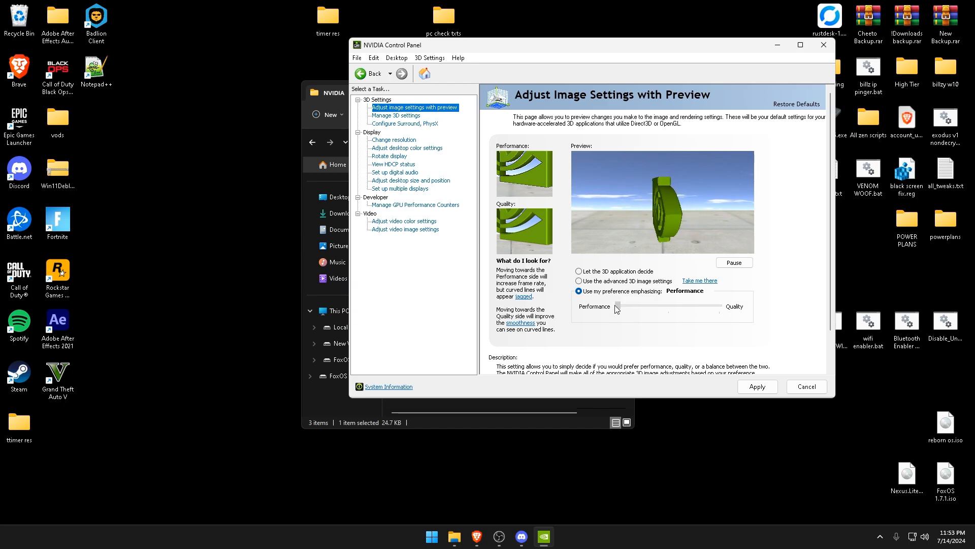
{"action": "left_click", "coordinate": [598, 282]}
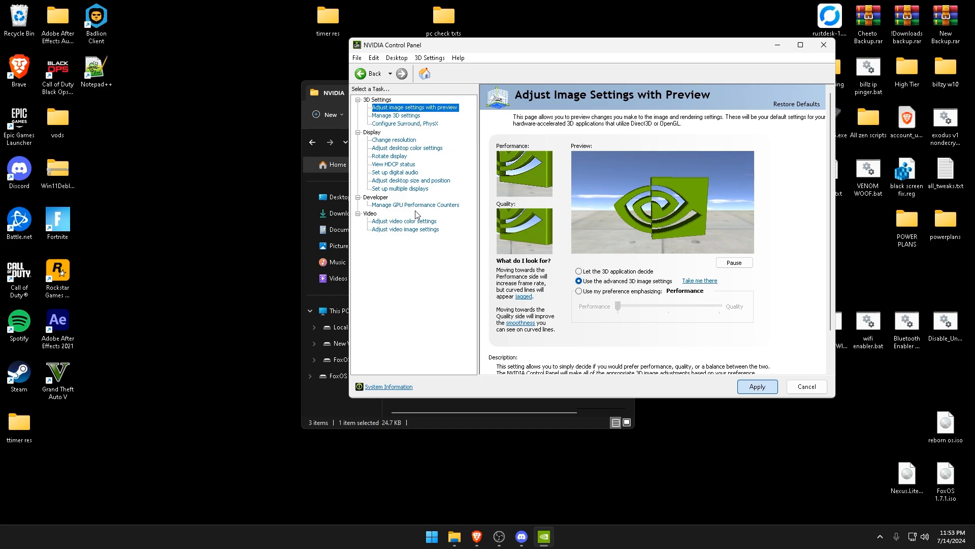
{"action": "key", "text": "Return"}
{"action": "key", "text": "Return"}
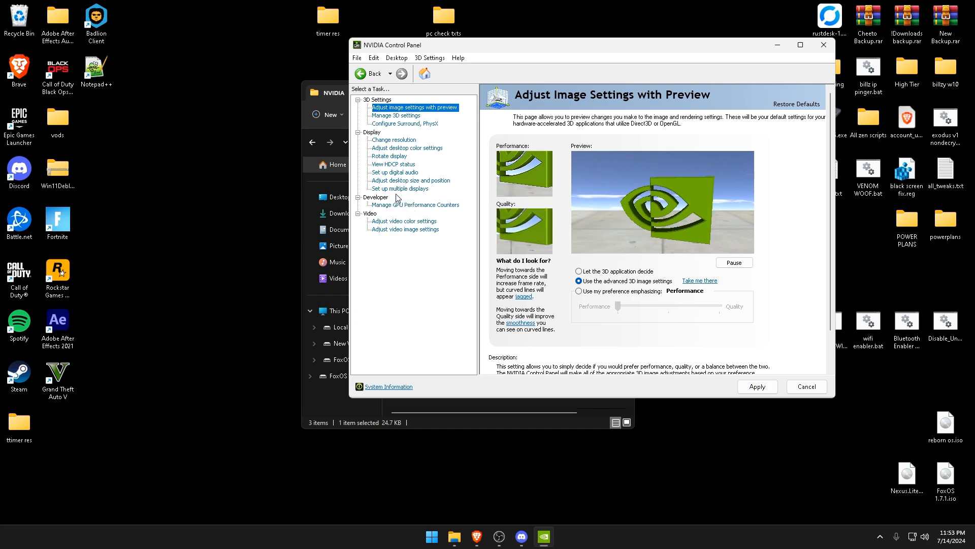
- View desktop size and position settings, close the control panel and return to 5 Debloat
{"action": "left_click", "coordinate": [408, 180]}
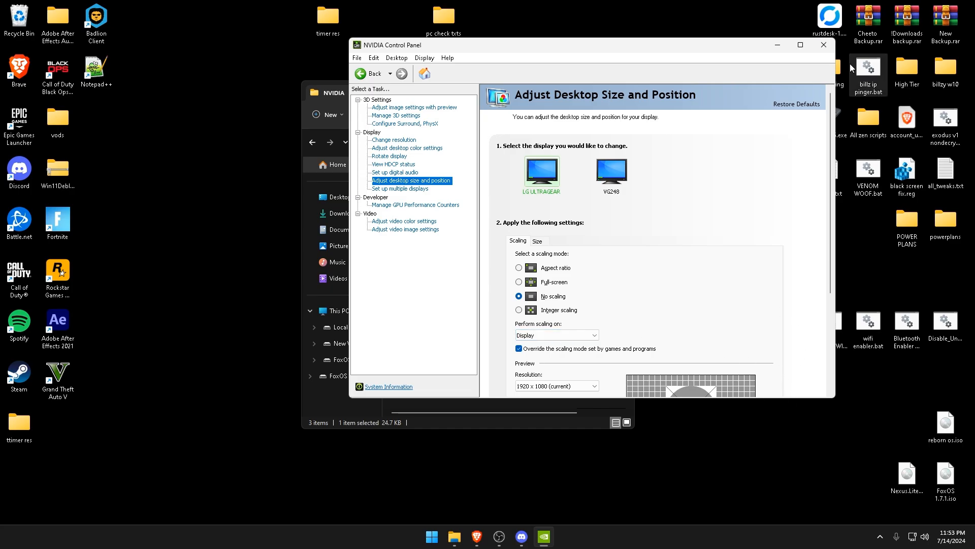
{"action": "left_click", "coordinate": [823, 44]}
{"action": "key", "text": "alt+Left"}
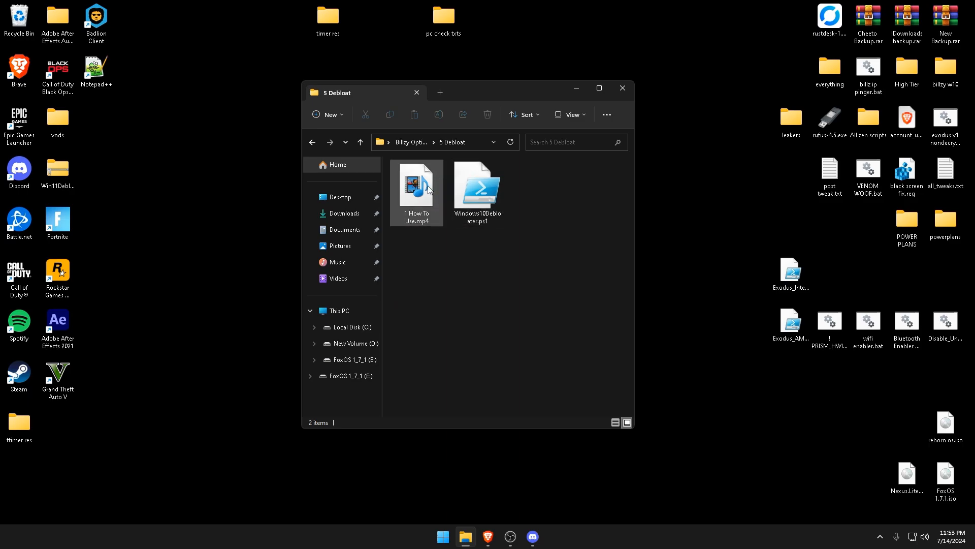
- Check the debloater script's options, then go up and open 6 Win11 Only Timer Res
{"action": "left_click", "coordinate": [478, 191]}
{"action": "right_click", "coordinate": [491, 203]}
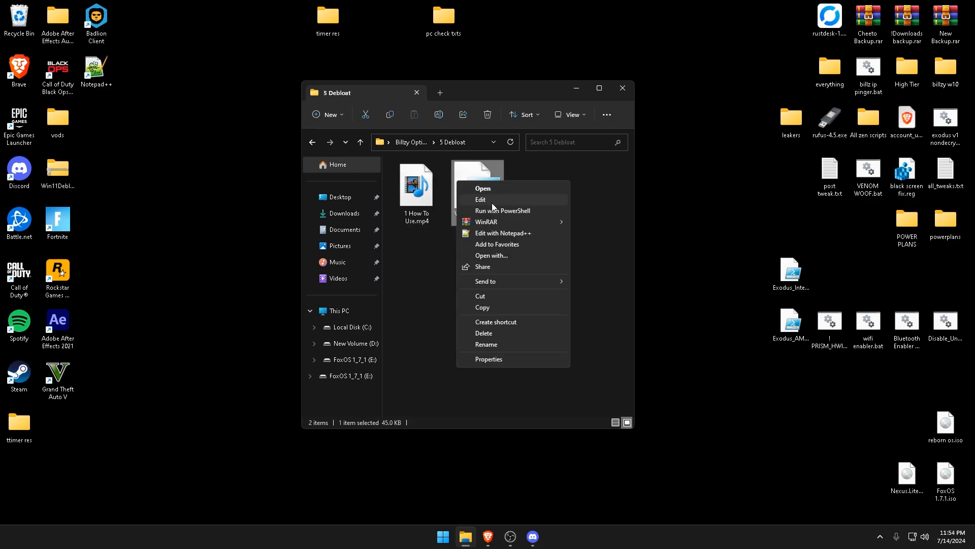
{"action": "key", "text": "alt+Left"}
{"action": "double_click", "coordinate": [505, 283]}
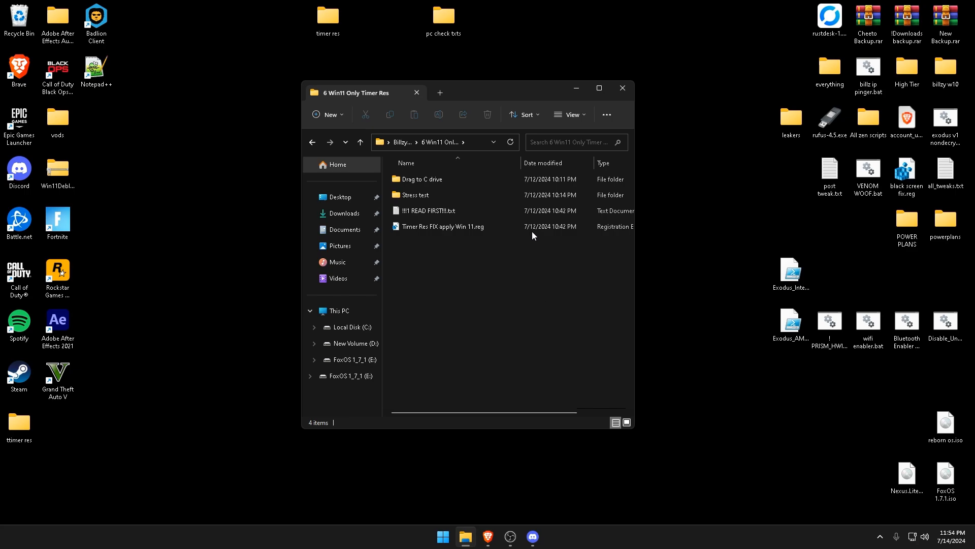
- Read !!!1 READ FIRST!!!.txt in Notepad, close it, then open 7 Win10 FIX Timer Res
{"action": "double_click", "coordinate": [443, 210]}
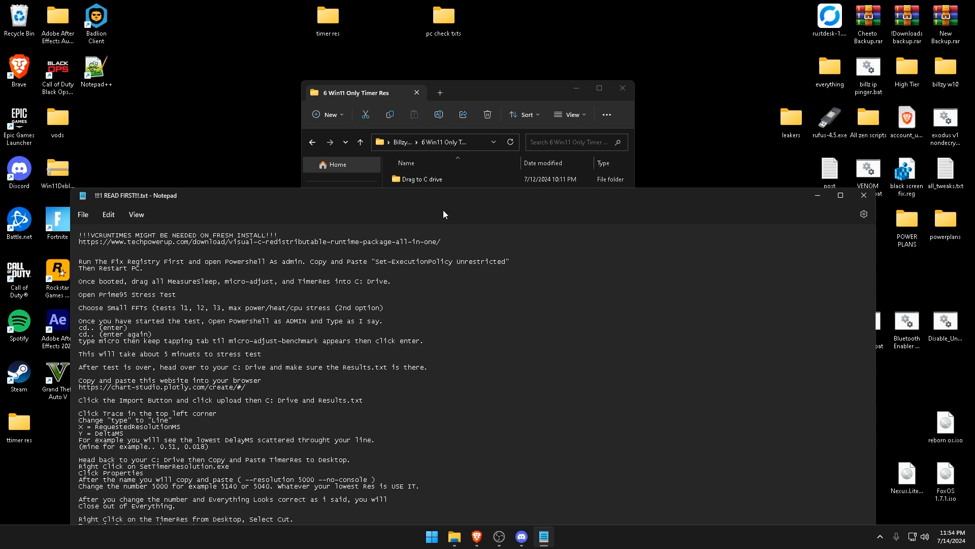
{"action": "key", "text": "alt+F4"}
{"action": "key", "text": "alt+Left"}
{"action": "double_click", "coordinate": [436, 310]}
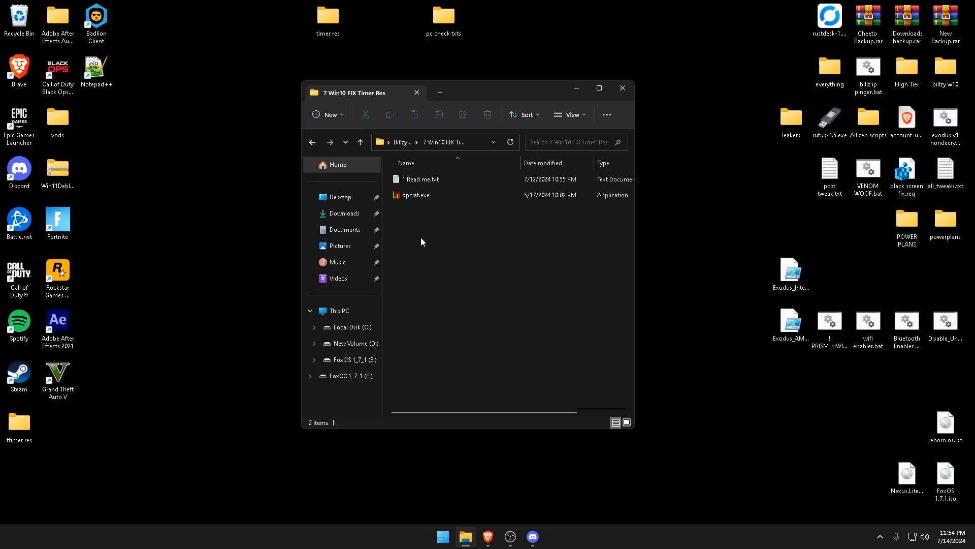
- Select dpclat.exe, go up to the pack and open the 8 service disabler folder
{"action": "left_click", "coordinate": [419, 196]}
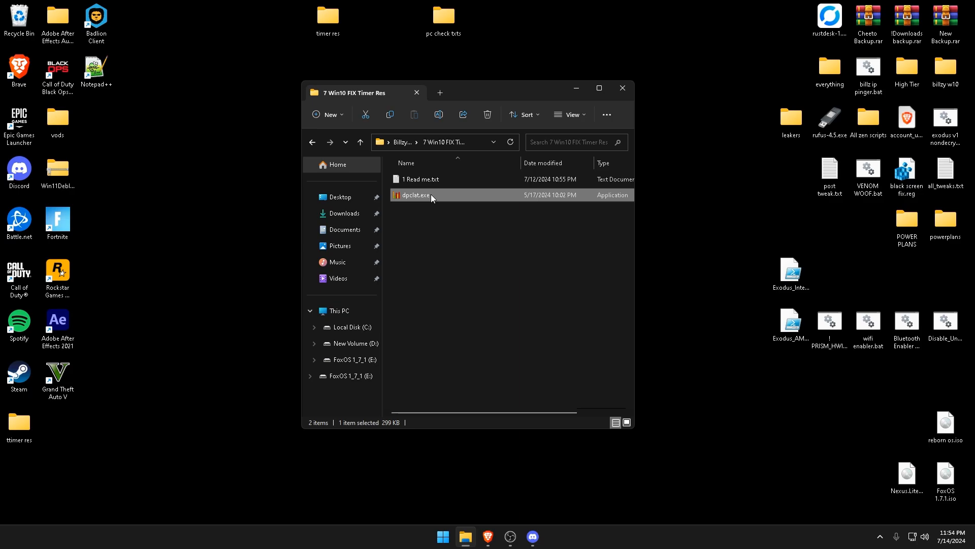
{"action": "key", "text": "BackSpace"}
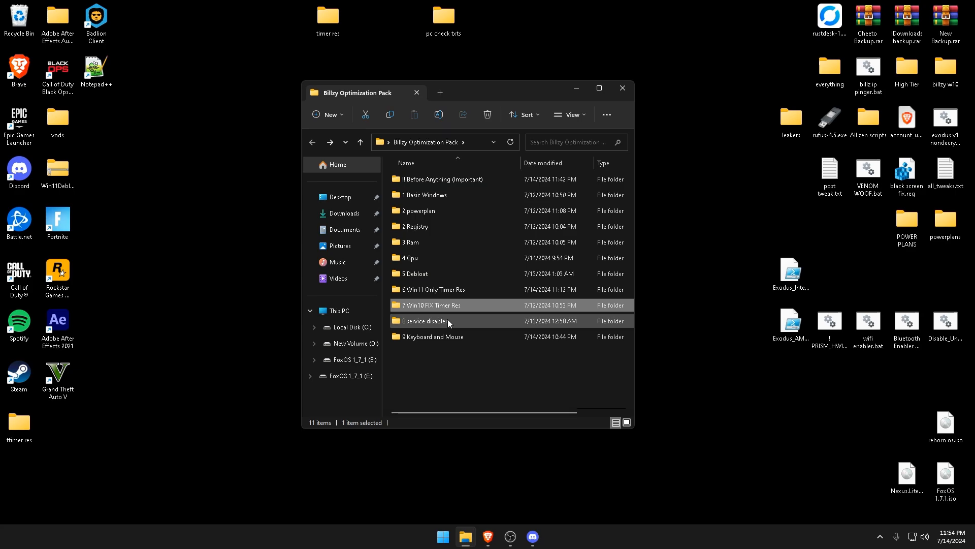
{"action": "double_click", "coordinate": [447, 321]}
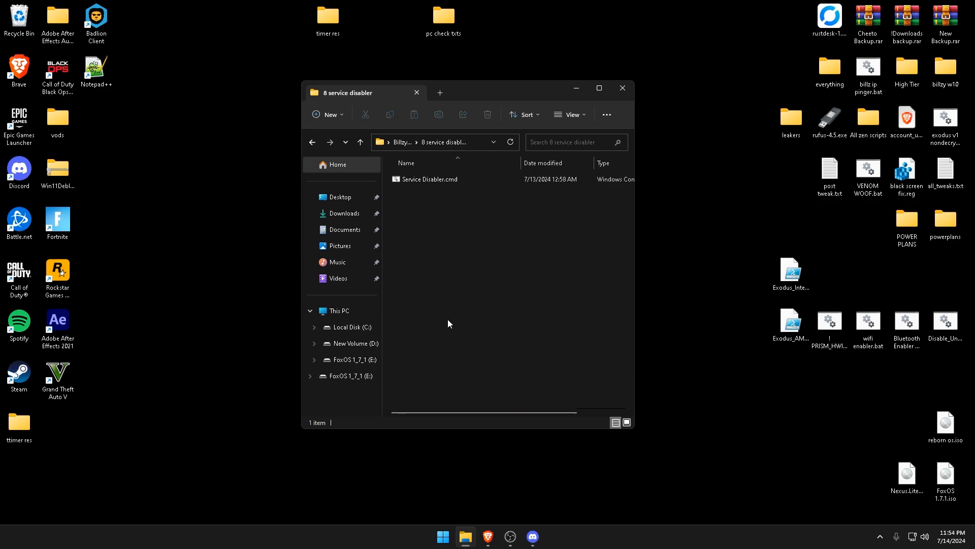
- Run Service Disabler.cmd as administrator, continue past the disclaimer and submit the advanced choice
{"action": "left_click", "coordinate": [426, 182]}
{"action": "right_click", "coordinate": [426, 182]}
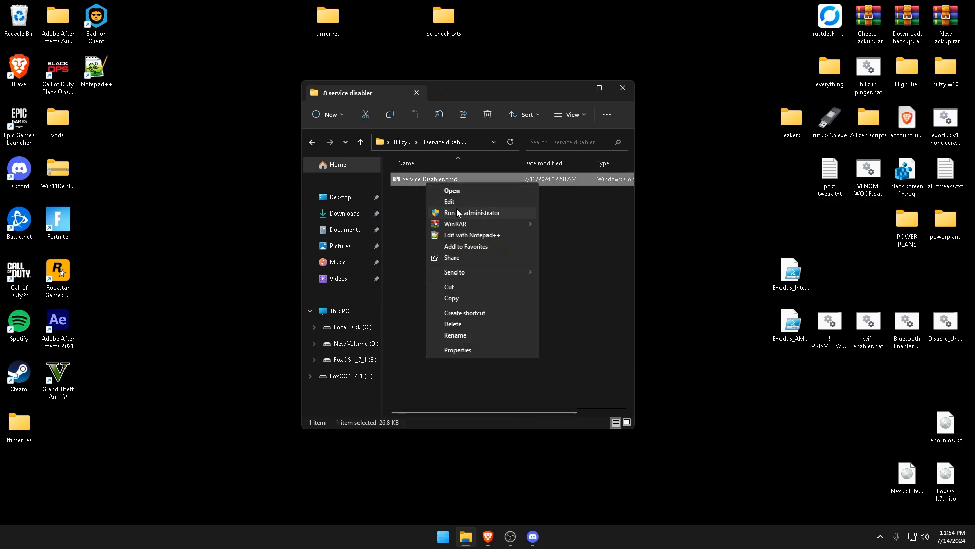
{"action": "left_click", "coordinate": [496, 212]}
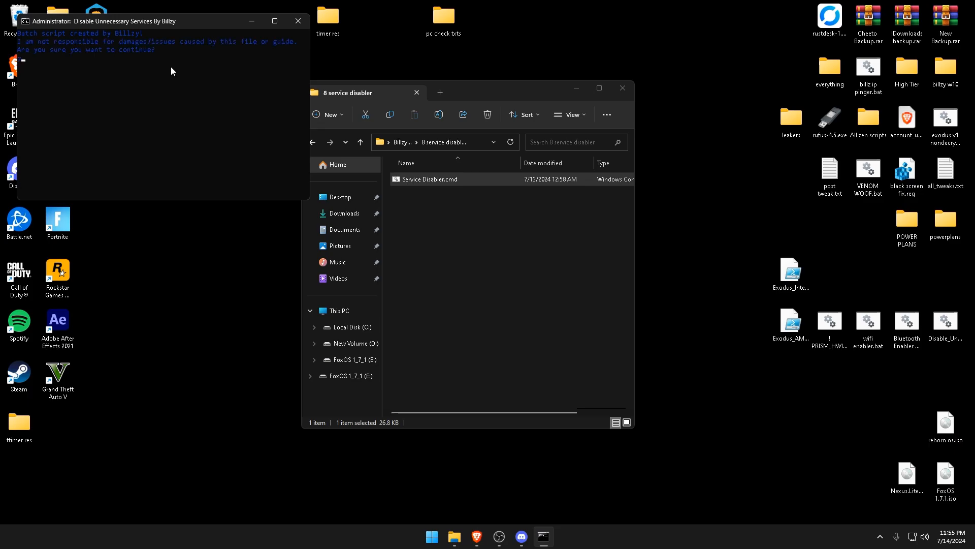
{"action": "key", "text": "Return"}
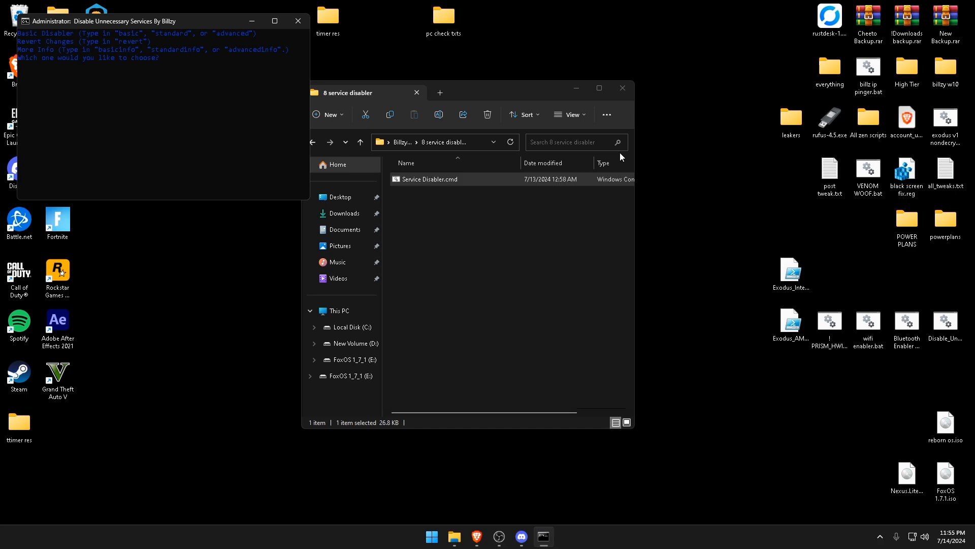
{"action": "mouse_move", "coordinate": [554, 163]}
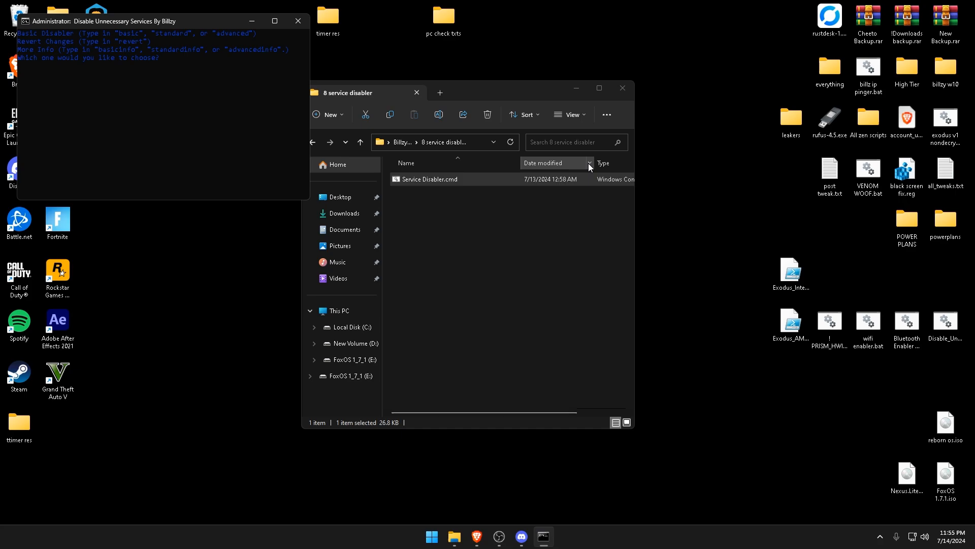
{"action": "left_click", "coordinate": [214, 139]}
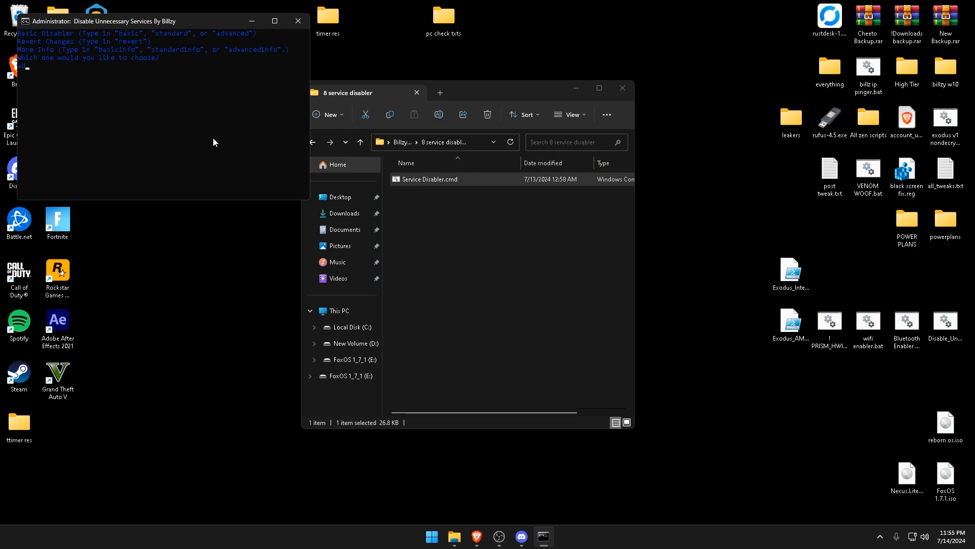
{"action": "type", "text": "advanced"}
{"action": "key", "text": "Return"}
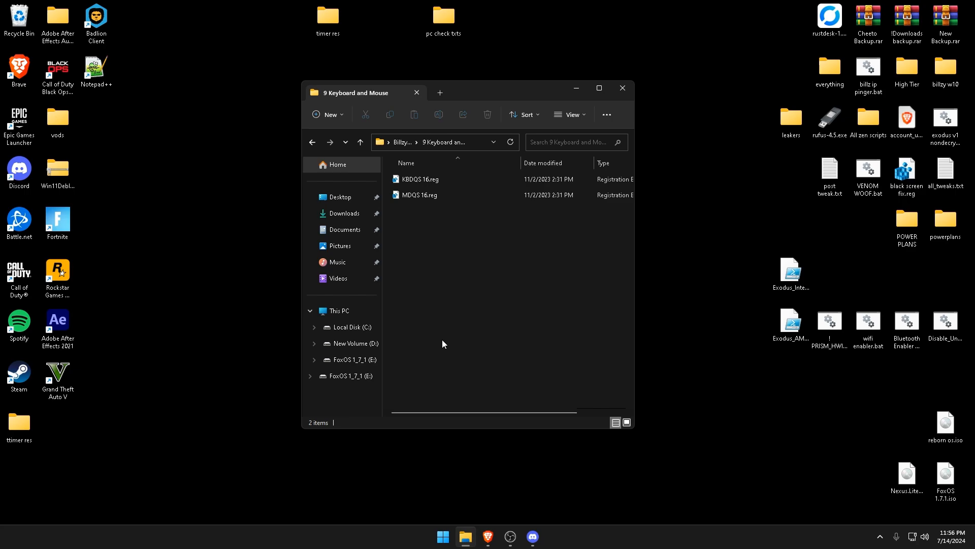
- Merge MDQS 16.reg into the registry, confirm it, and return to the pack folder
{"action": "double_click", "coordinate": [470, 195]}
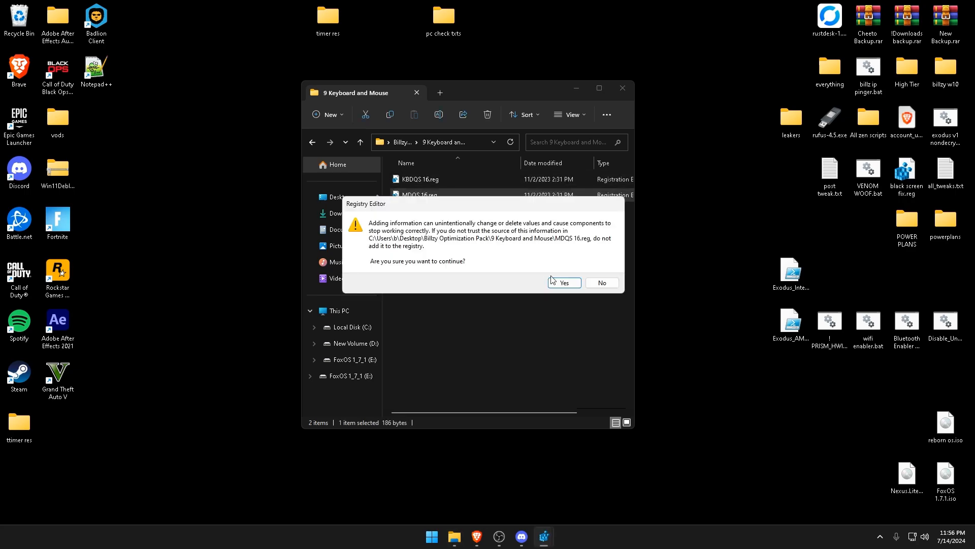
{"action": "left_click", "coordinate": [552, 281]}
{"action": "left_click", "coordinate": [607, 271]}
{"action": "key", "text": "alt+Up"}
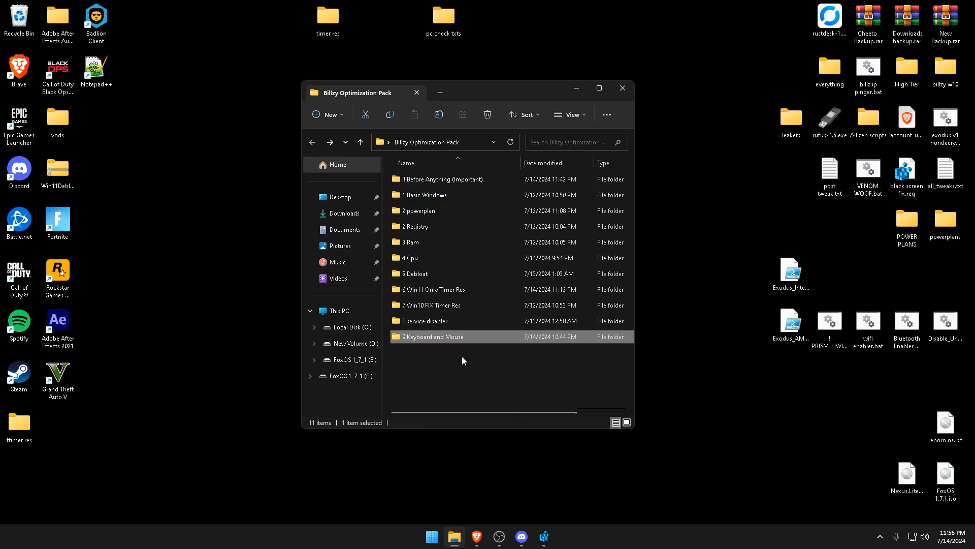
{"action": "key", "text": "alt+F4"}
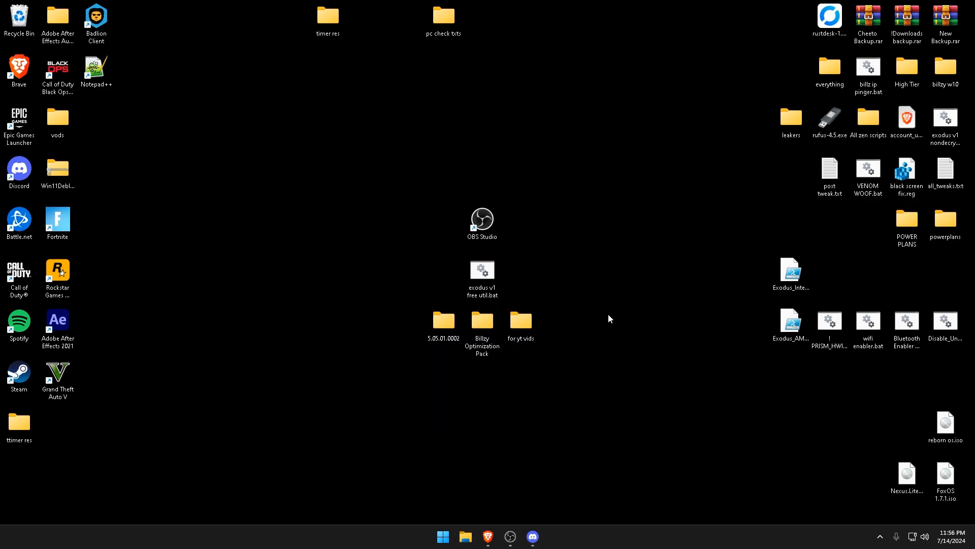